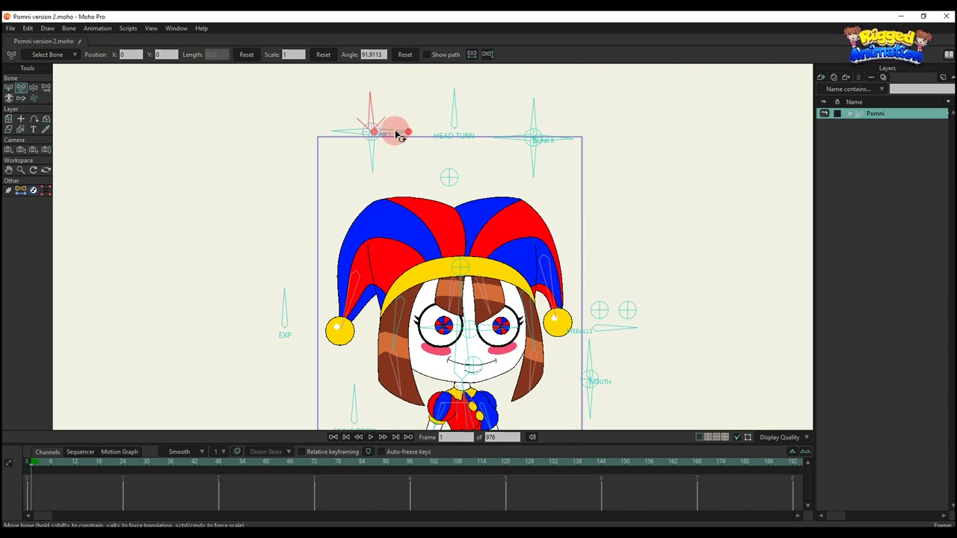
# - Rotate the BLINK L control bones at frame 1 to test the left-eye lid shapes, and delete the resulting keyframes
pyautogui.moveTo(53, 490); pyautogui.dragTo(25, 474)
pyautogui.press('Delete')
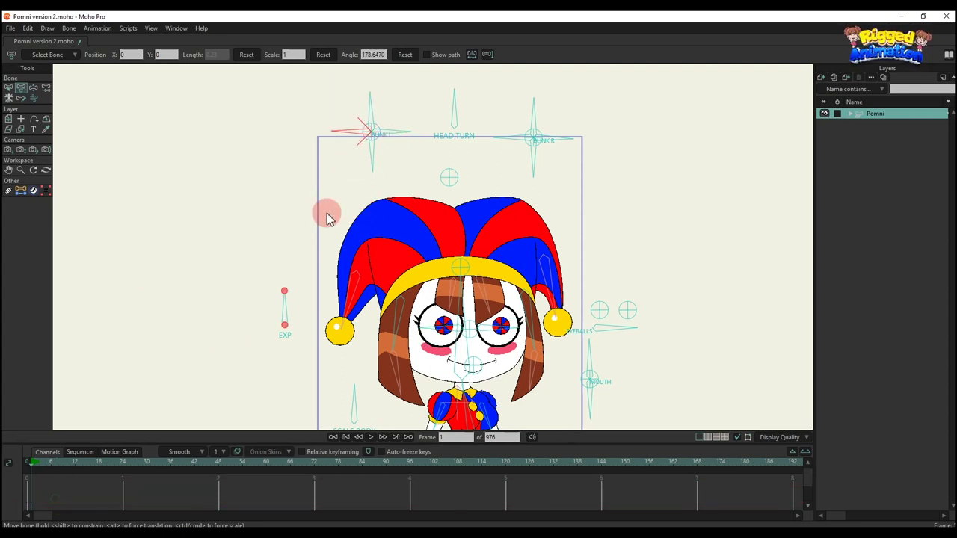
pyautogui.moveTo(352, 157); pyautogui.dragTo(447, 113)
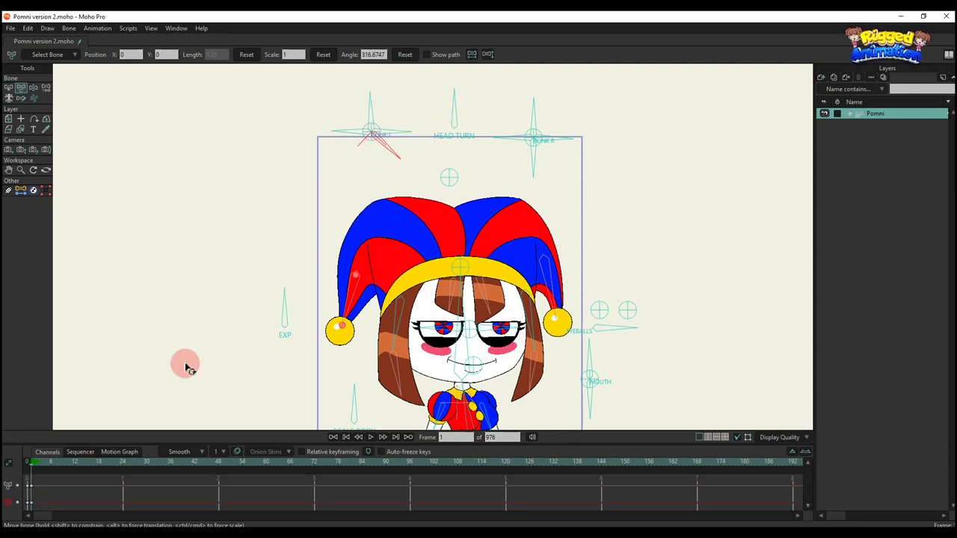
pyautogui.moveTo(378, 156)
pyautogui.mouseDown()
pyautogui.moveTo(375, 81)
pyautogui.moveTo(390, 145)
pyautogui.mouseUp()
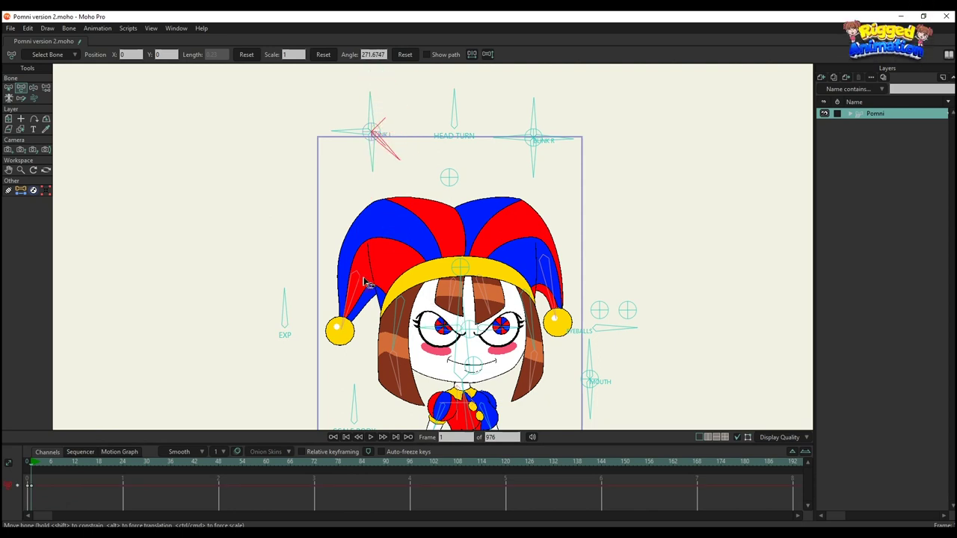
pyautogui.moveTo(75, 505); pyautogui.dragTo(3, 397)
pyautogui.press('Delete')
# - Rotate the HEAD TURN and BLINK R control bones to test the rig's response, and delete the test keyframes
pyautogui.moveTo(452, 99)
pyautogui.mouseDown()
pyautogui.moveTo(465, 106)
pyautogui.moveTo(445, 98)
pyautogui.moveTo(407, 146)
pyautogui.moveTo(421, 111)
pyautogui.moveTo(453, 98)
pyautogui.mouseUp()
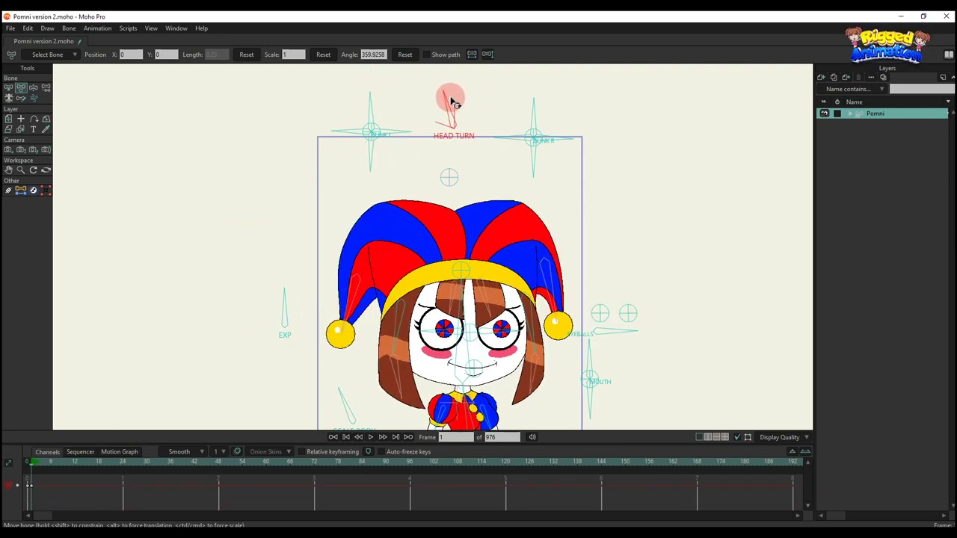
pyautogui.click(534, 115)
pyautogui.moveTo(534, 116); pyautogui.dragTo(506, 111)
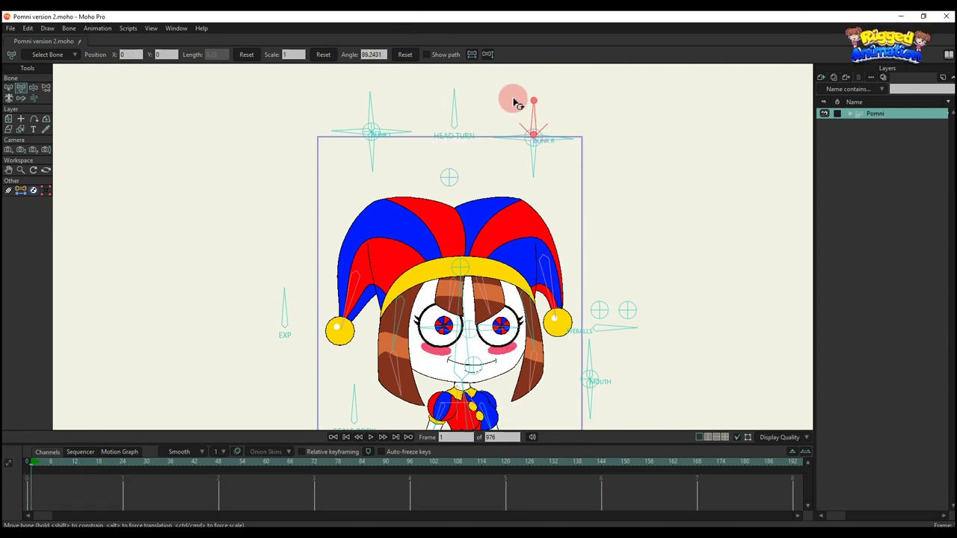
pyautogui.moveTo(515, 102); pyautogui.dragTo(663, 149)
pyautogui.press('Delete')
pyautogui.hotkey('ctrl', 'z')
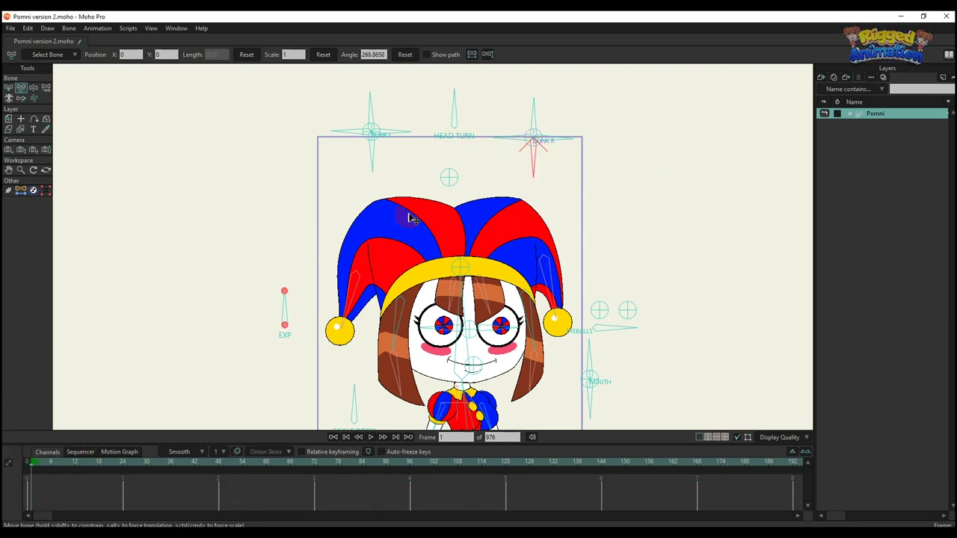
pyautogui.moveTo(541, 148); pyautogui.dragTo(565, 184)
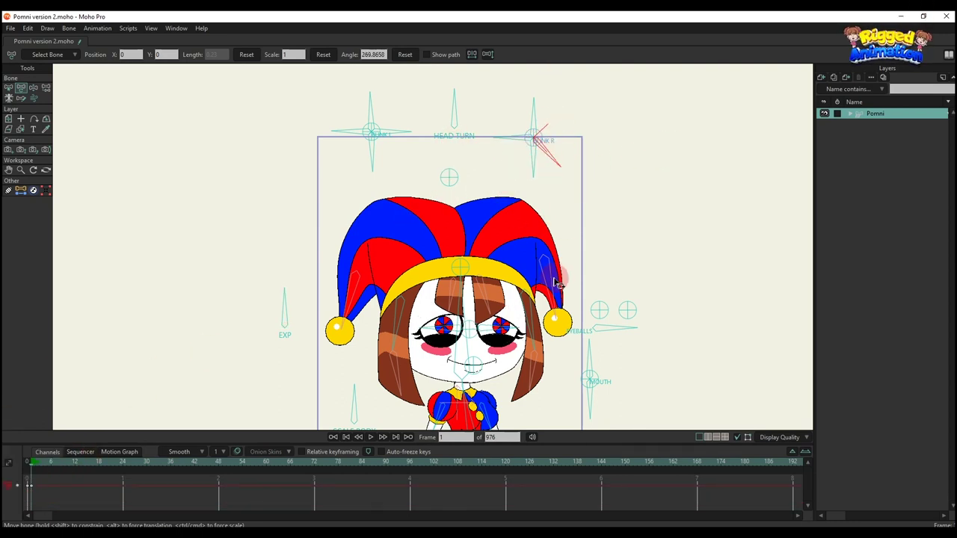
pyautogui.moveTo(63, 504); pyautogui.dragTo(6, 418)
pyautogui.press('Delete')
# - Rotate the EXP control bone through the eye expressions, and delete its keyframes from the timeline
pyautogui.moveTo(449, 221); pyautogui.dragTo(445, 117)
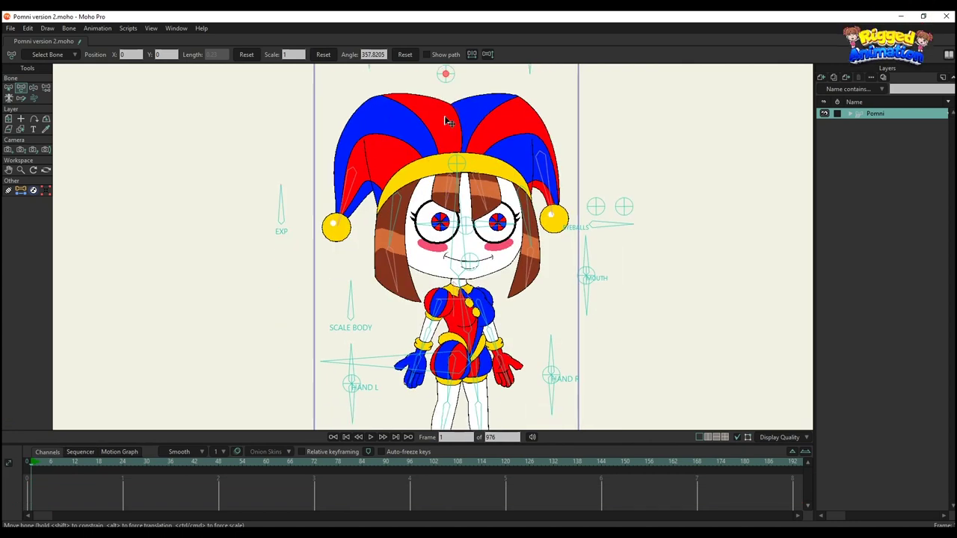
pyautogui.scroll(2, 286, 209)
pyautogui.moveTo(288, 202); pyautogui.dragTo(229, 224)
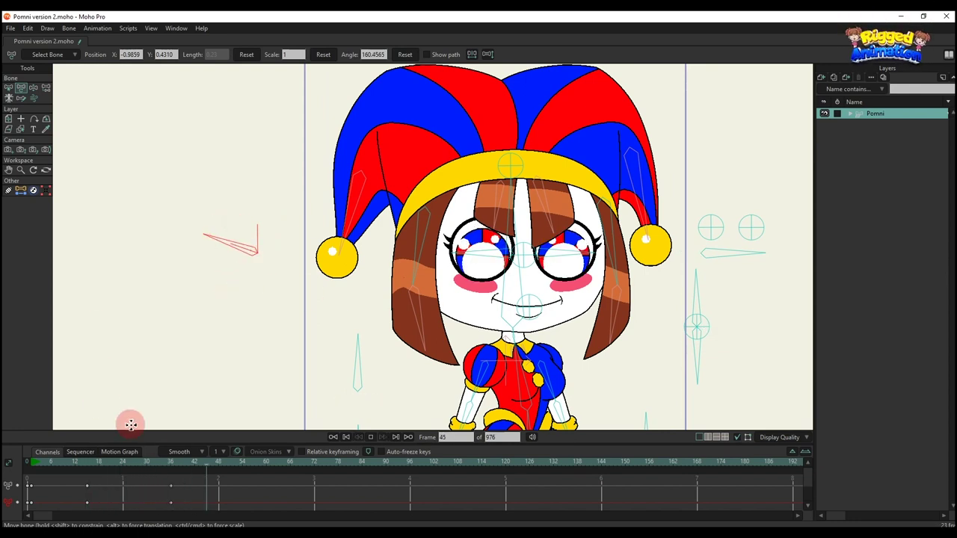
pyautogui.moveTo(170, 503); pyautogui.dragTo(6, 415)
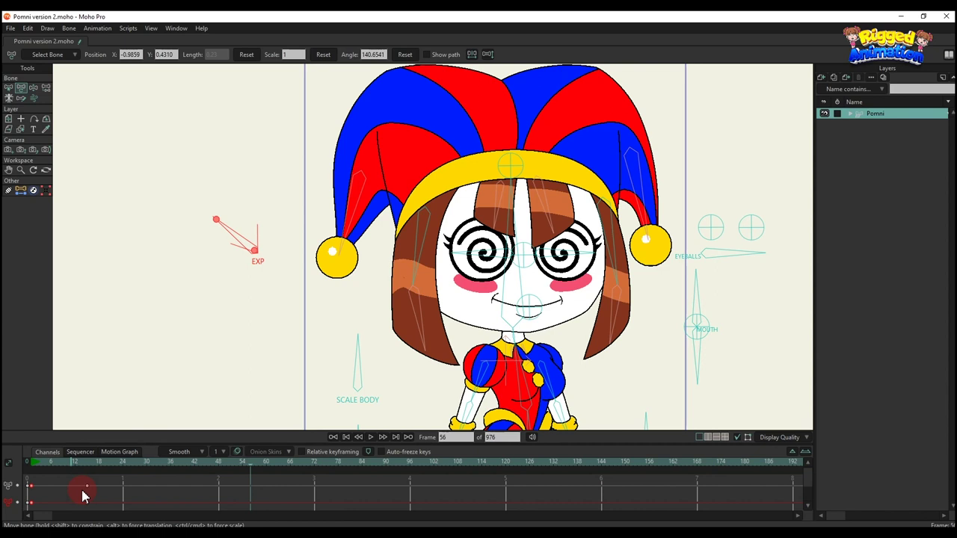
pyautogui.press('Delete')
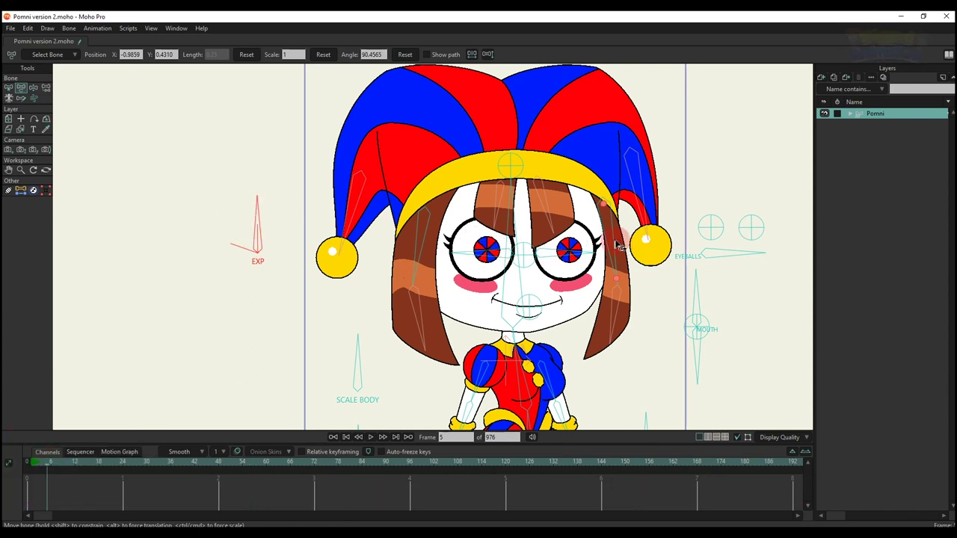
# - Move the EYEBALLS controls and rotate the upper and lower MOUTH bones to test the eye and mouth shapes
pyautogui.click(656, 253)
pyautogui.moveTo(657, 249); pyautogui.dragTo(642, 236)
pyautogui.moveTo(698, 228)
pyautogui.mouseDown()
pyautogui.moveTo(687, 222)
pyautogui.moveTo(701, 209)
pyautogui.moveTo(712, 220)
pyautogui.mouseUp()
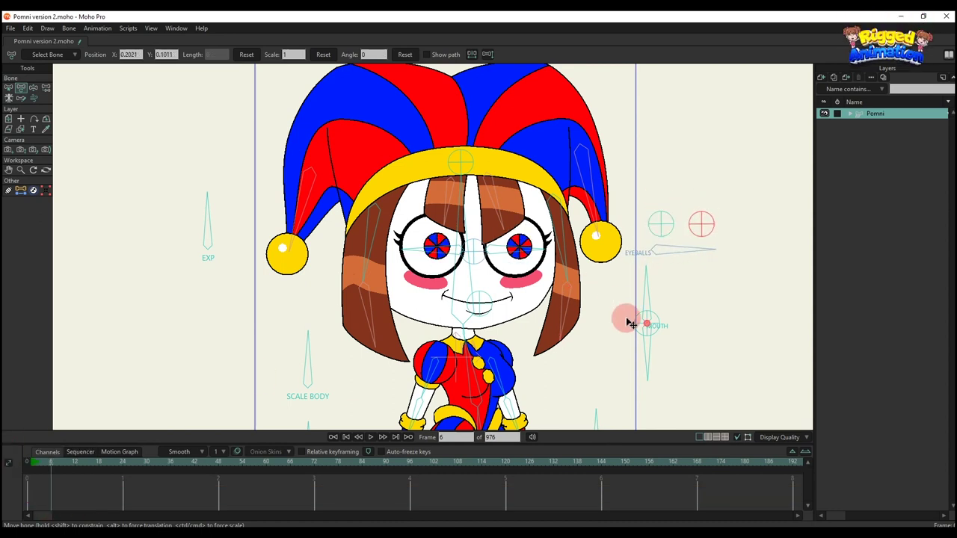
pyautogui.moveTo(625, 319); pyautogui.dragTo(634, 291)
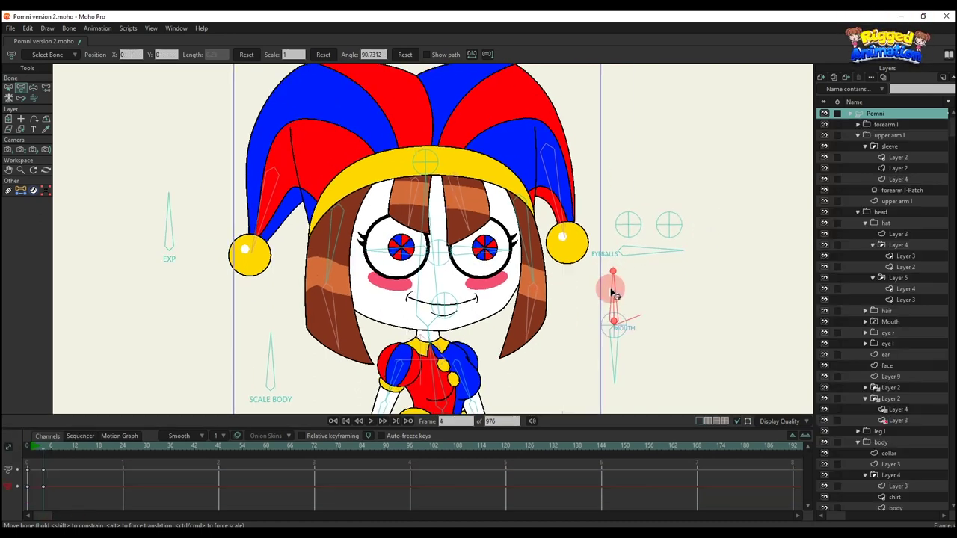
pyautogui.moveTo(615, 286); pyautogui.dragTo(619, 331)
# - Rotate the SCALE BODY control bone at frame 4 to test the body scaling, and undo the rotation
pyautogui.click(274, 352)
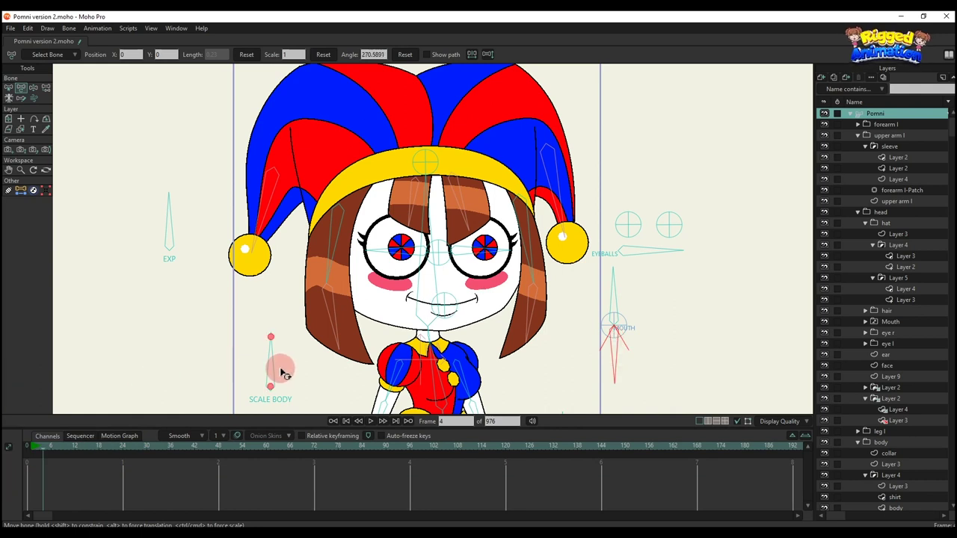
pyautogui.click(338, 362)
pyautogui.scroll(-3, 338, 362)
pyautogui.scroll(-2, 314, 314)
pyautogui.moveTo(306, 287); pyautogui.dragTo(346, 299)
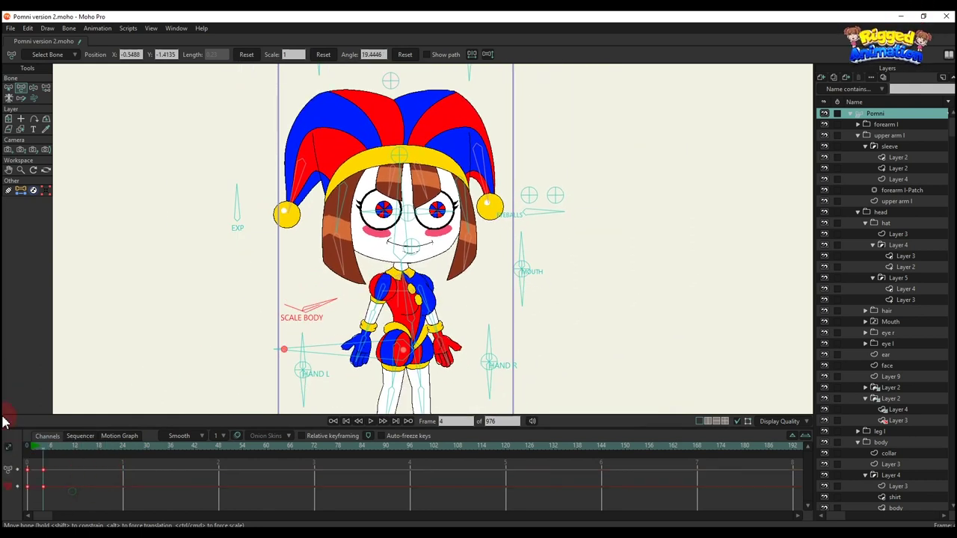
pyautogui.hotkey('ctrl', 'z')
# - Try moving the chest bone, undo the change, and delete the leftover keyframes
pyautogui.scroll(2, 335, 338)
pyautogui.moveTo(415, 243); pyautogui.dragTo(440, 239)
pyautogui.hotkey('ctrl', 'z')
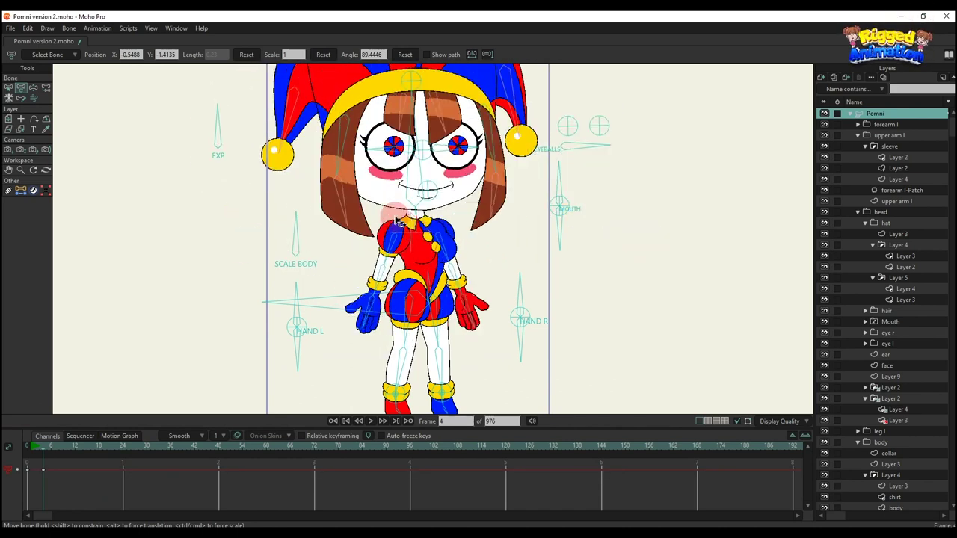
pyautogui.hotkey('ctrl', 'z')
pyautogui.moveTo(102, 508); pyautogui.dragTo(7, 435)
pyautogui.press('Delete')
# - Swing the left and right forearms outward to the sides of the body at frame 4
pyautogui.scroll(3, 447, 219)
pyautogui.click(402, 212)
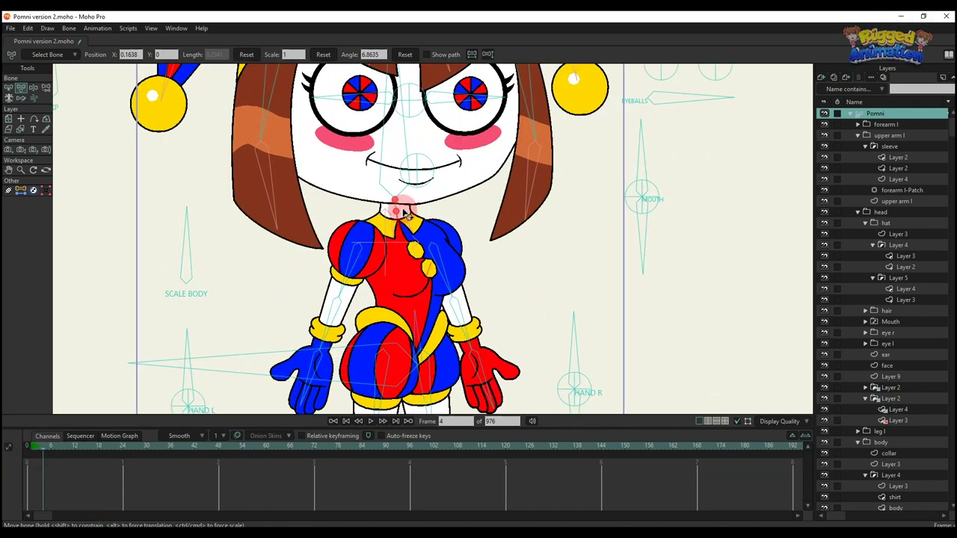
pyautogui.moveTo(402, 212); pyautogui.dragTo(415, 213)
pyautogui.scroll(-2, 406, 243)
pyautogui.moveTo(362, 305); pyautogui.dragTo(295, 258)
pyautogui.moveTo(452, 269); pyautogui.dragTo(521, 268)
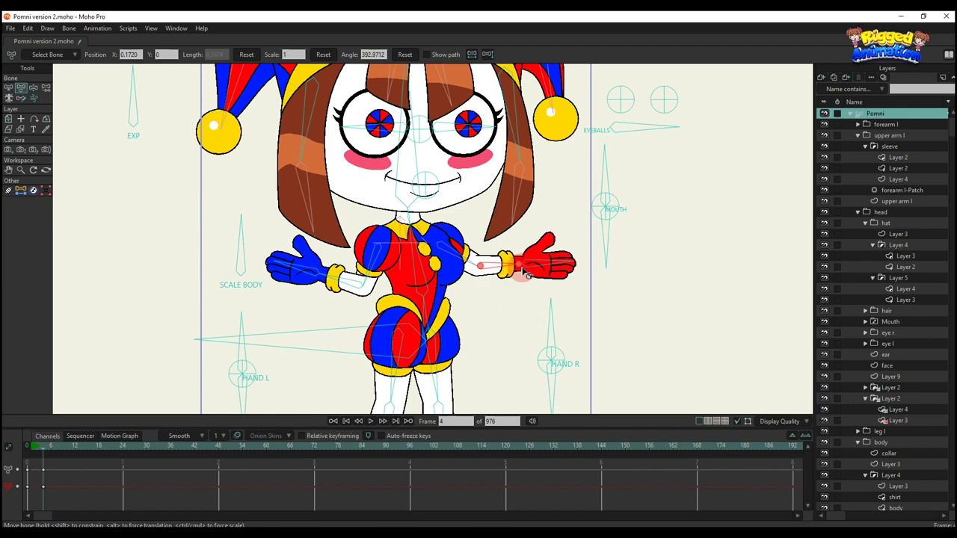
# - Rotate the horizontal HAND L and HAND R control bones to switch the shapes of both hands
pyautogui.moveTo(311, 314); pyautogui.dragTo(324, 312)
pyautogui.moveTo(256, 332); pyautogui.dragTo(167, 413)
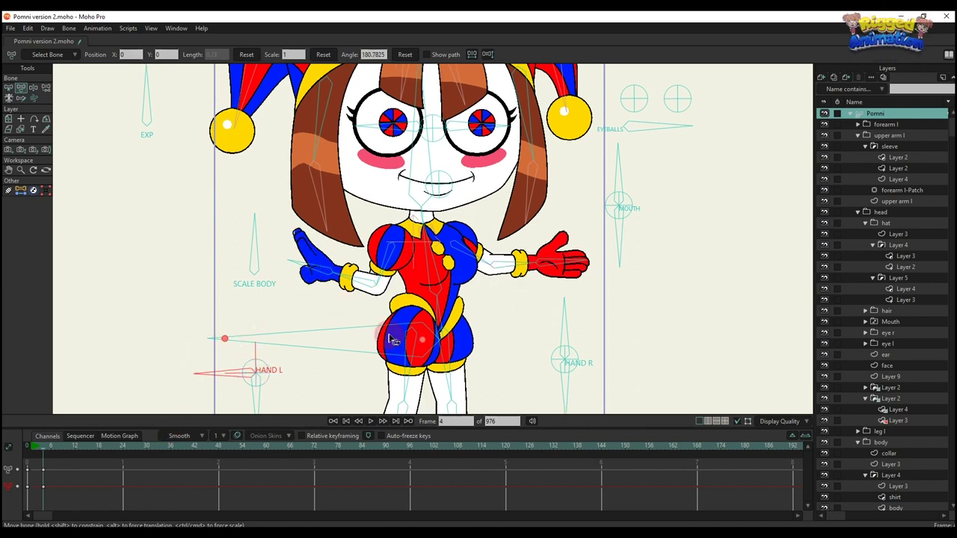
pyautogui.moveTo(562, 322); pyautogui.dragTo(623, 331)
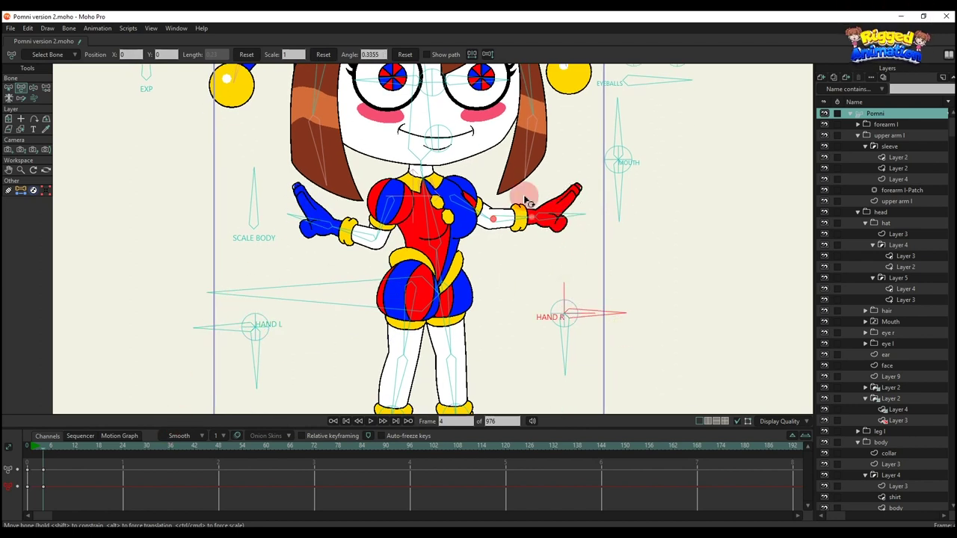
# - Bend both forearms inward behind the body and rotate the lower HAND L control bone
pyautogui.moveTo(525, 200); pyautogui.dragTo(422, 252)
pyautogui.moveTo(369, 234); pyautogui.dragTo(329, 290)
pyautogui.moveTo(258, 350); pyautogui.dragTo(290, 340)
pyautogui.moveTo(355, 263); pyautogui.dragTo(409, 269)
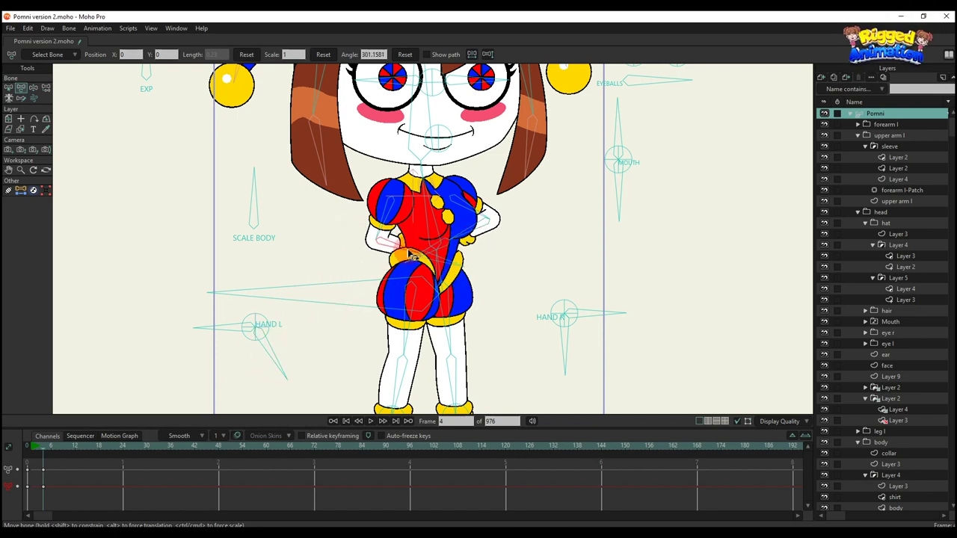
# - Swing the left and right forearms out from behind the body into a lowered pose
pyautogui.moveTo(402, 234); pyautogui.dragTo(380, 274)
pyautogui.scroll(-2, 400, 257)
pyautogui.scroll(2, 413, 252)
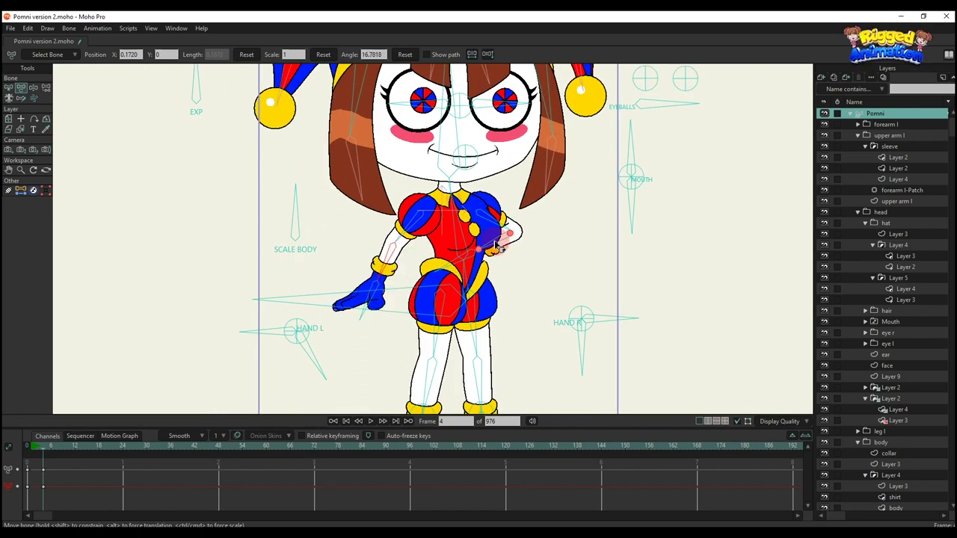
pyautogui.moveTo(497, 247); pyautogui.dragTo(568, 265)
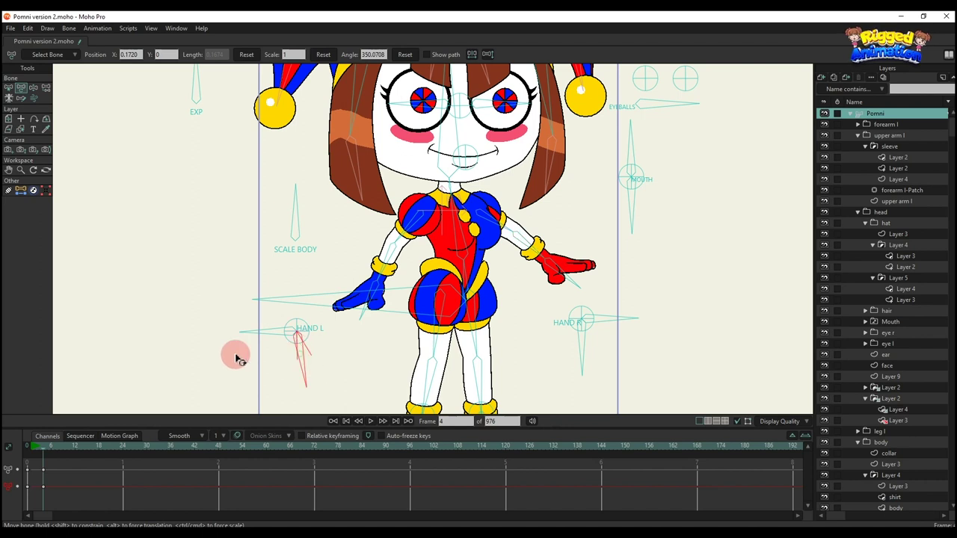
# - Test arm layering with the lower HAND L and HAND R bones, posing the left forearm across the body and the right forearm outward
pyautogui.moveTo(238, 359); pyautogui.dragTo(443, 278)
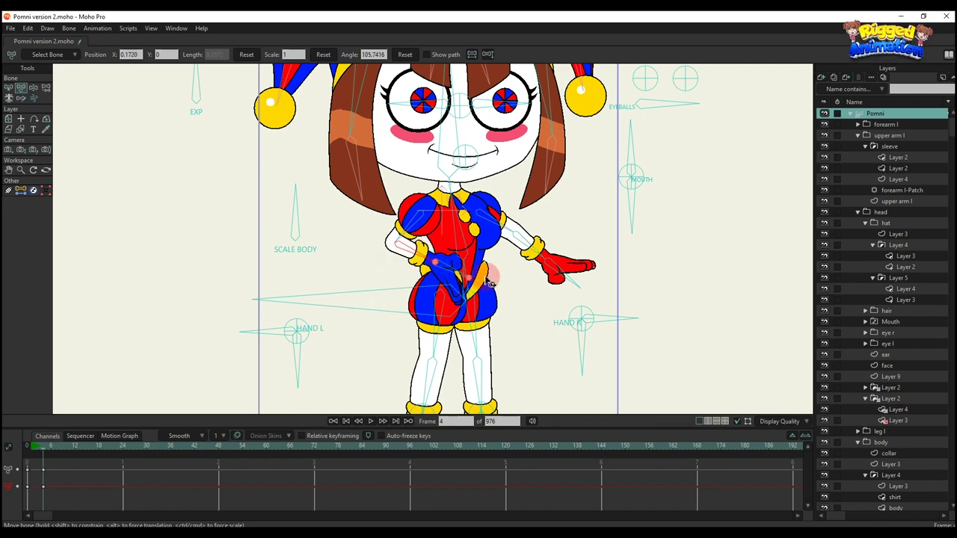
pyautogui.moveTo(529, 246); pyautogui.dragTo(524, 278)
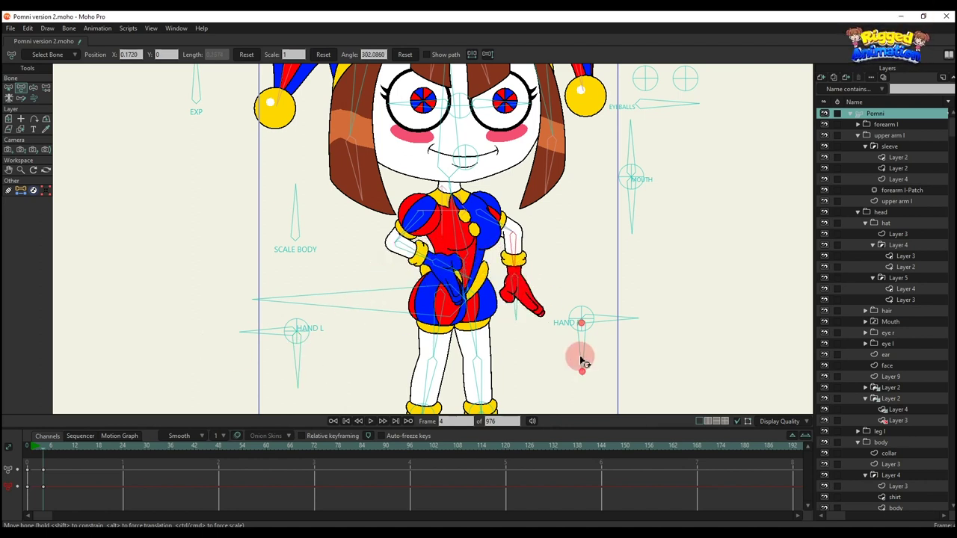
pyautogui.moveTo(606, 354); pyautogui.dragTo(501, 332)
pyautogui.scroll(2, 519, 239)
pyautogui.moveTo(521, 242); pyautogui.dragTo(575, 279)
pyautogui.hotkey('ctrl', 'z')
pyautogui.scroll(-4, 561, 263)
pyautogui.scroll(1, 549, 256)
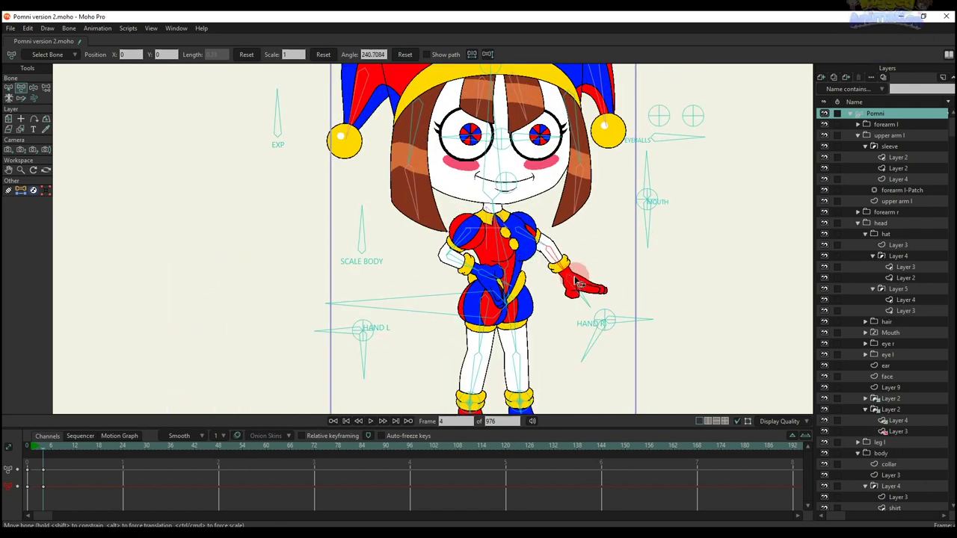
# - Swing the left forearm back outward and delete the arm and hand pose keyframes
pyautogui.moveTo(469, 262); pyautogui.dragTo(444, 269)
pyautogui.scroll(-2, 447, 271)
pyautogui.moveTo(353, 347); pyautogui.dragTo(359, 320)
pyautogui.moveTo(100, 486); pyautogui.dragTo(4, 387)
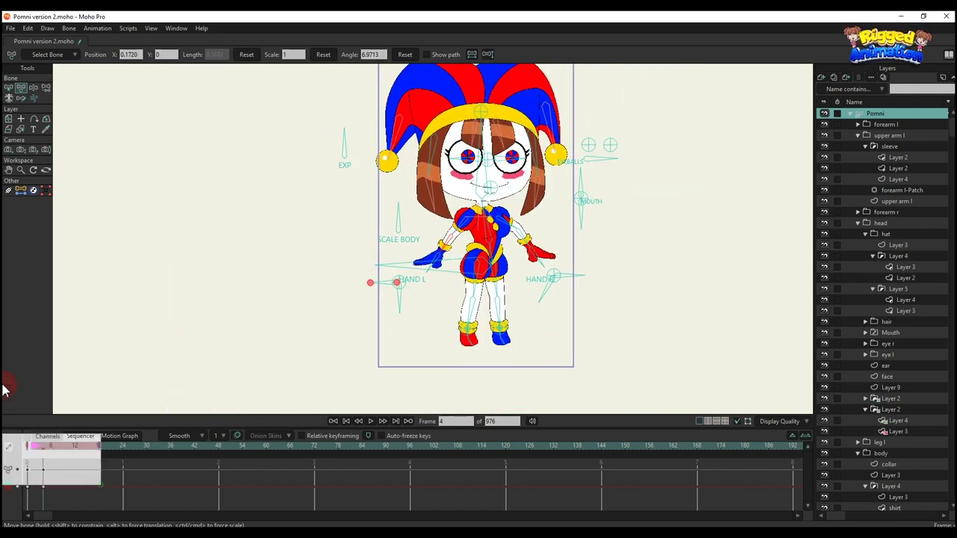
pyautogui.press('Delete')
# - Move the left and right foot targets to test how the legs bend and return them to a standing pose
pyautogui.scroll(1, 419, 287)
pyautogui.press('z')
pyautogui.moveTo(427, 265)
pyautogui.mouseDown()
pyautogui.moveTo(429, 286)
pyautogui.moveTo(405, 318)
pyautogui.moveTo(437, 292)
pyautogui.moveTo(416, 252)
pyautogui.mouseUp()
pyautogui.press('t')
pyautogui.moveTo(554, 270); pyautogui.dragTo(466, 332)
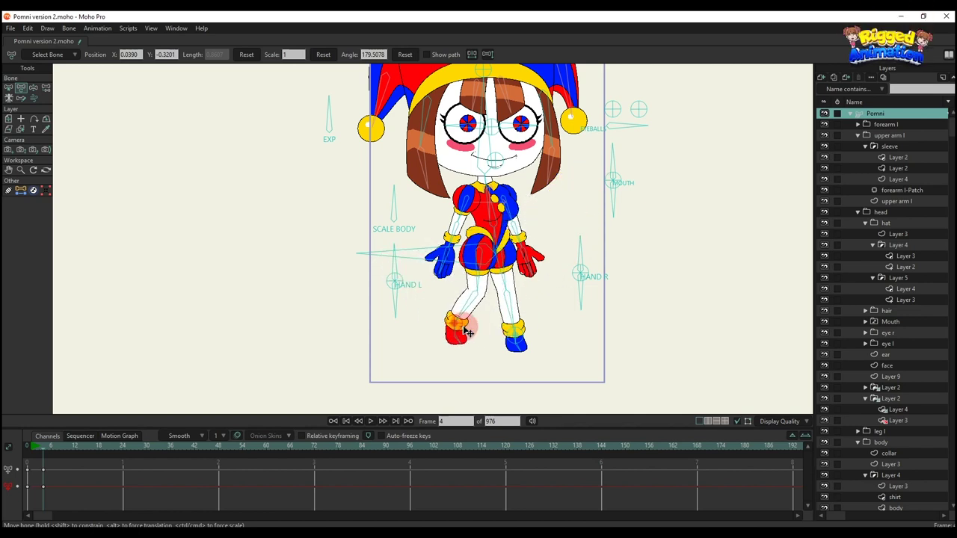
pyautogui.moveTo(554, 323); pyautogui.dragTo(526, 356)
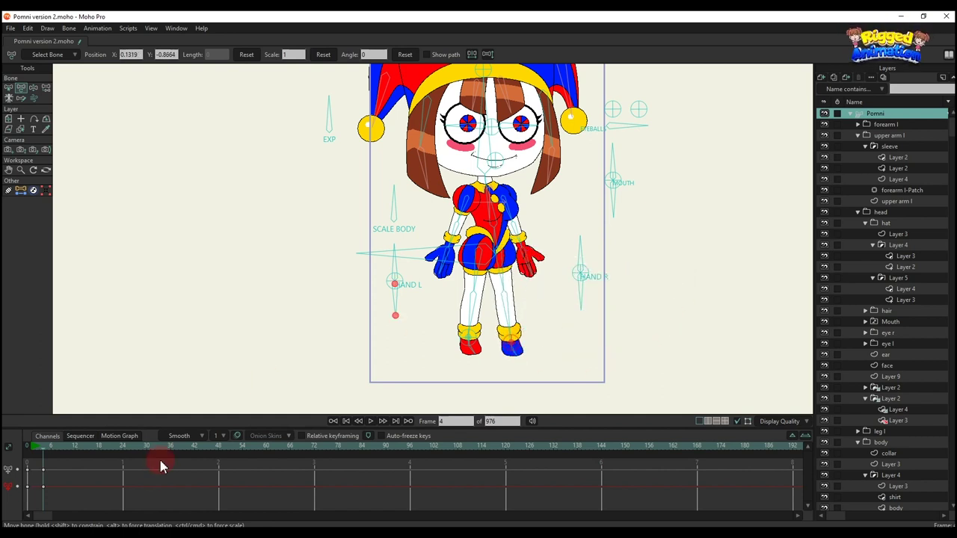
# - Pull the hip bone sideways with Manipulate Bones at frame 4 so the body shifts away from the planted feet
pyautogui.click(566, 254)
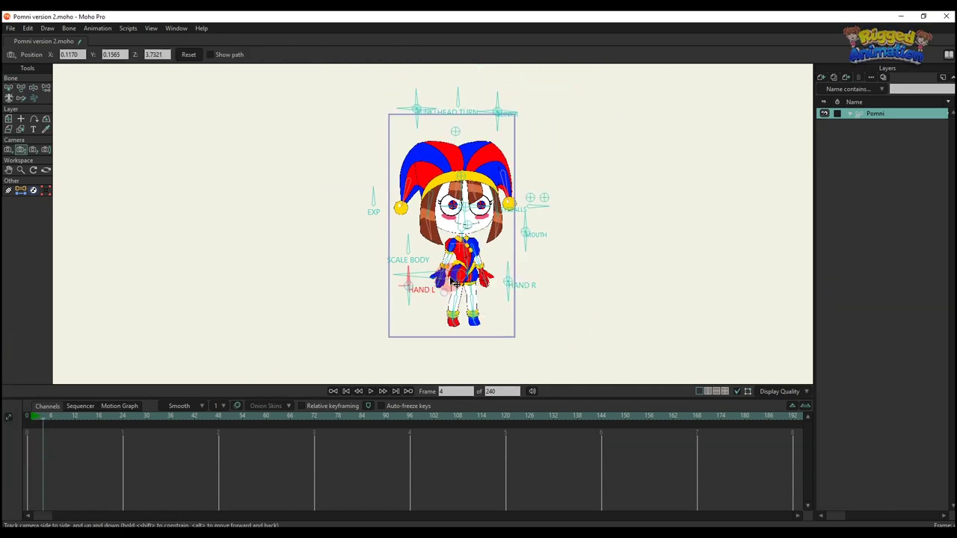
pyautogui.click(422, 275)
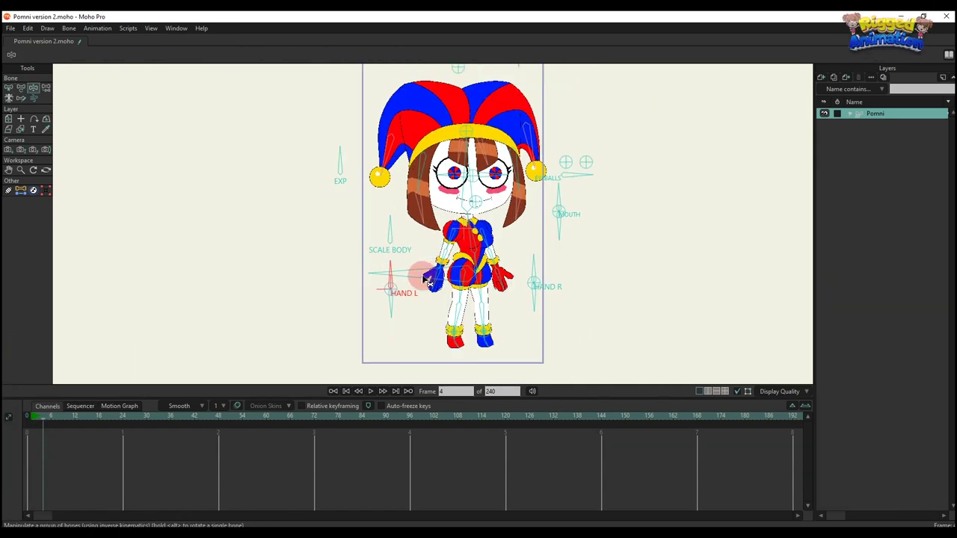
pyautogui.moveTo(417, 275); pyautogui.dragTo(306, 338)
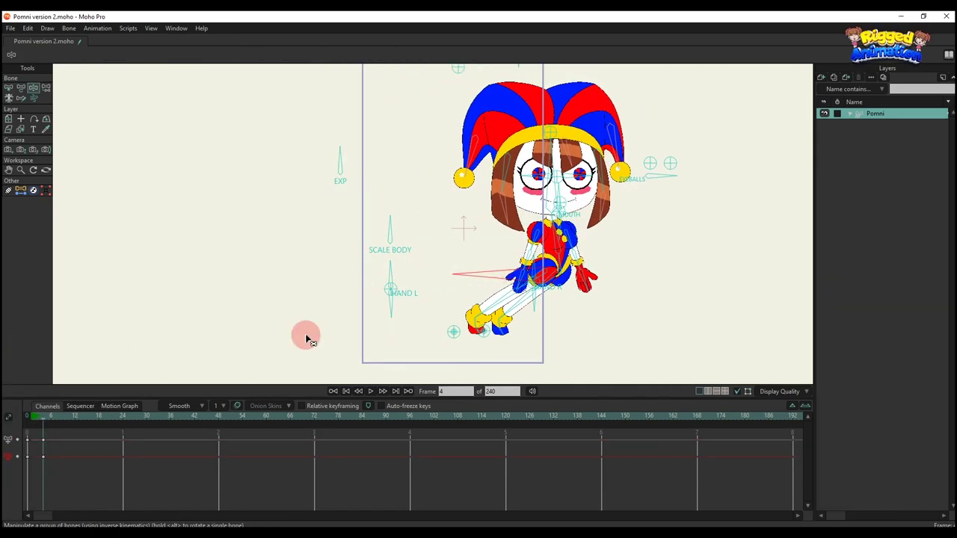
# - Play the animation twice from frame 1 to examine how the hair and hat follow the body movement
pyautogui.click(31, 420)
pyautogui.moveTo(449, 245); pyautogui.dragTo(426, 265)
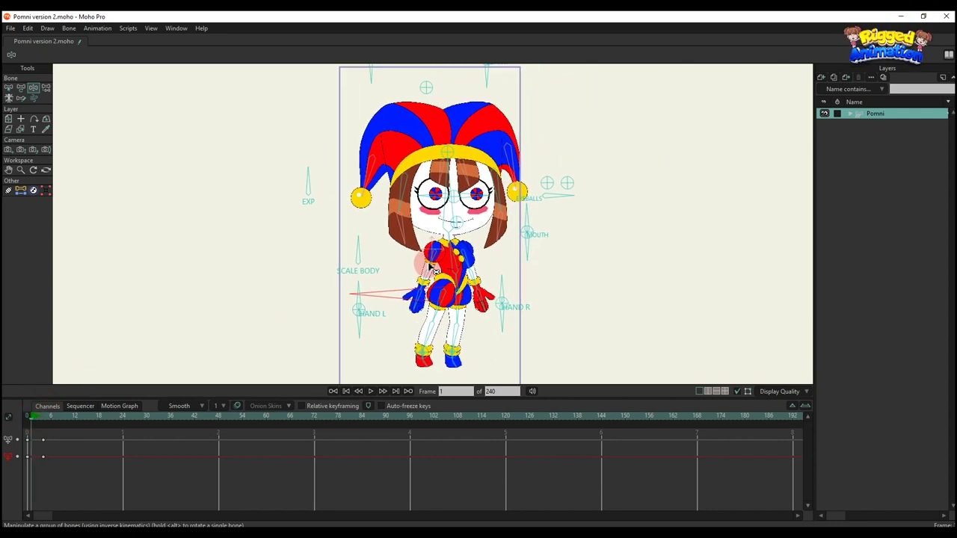
pyautogui.press('space')
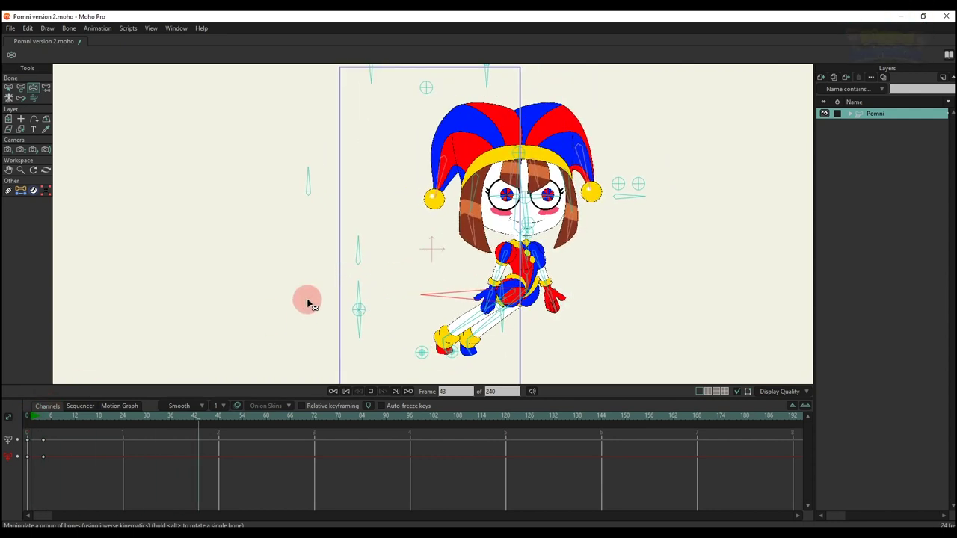
pyautogui.press('space')
pyautogui.click(30, 420)
pyautogui.press('space')
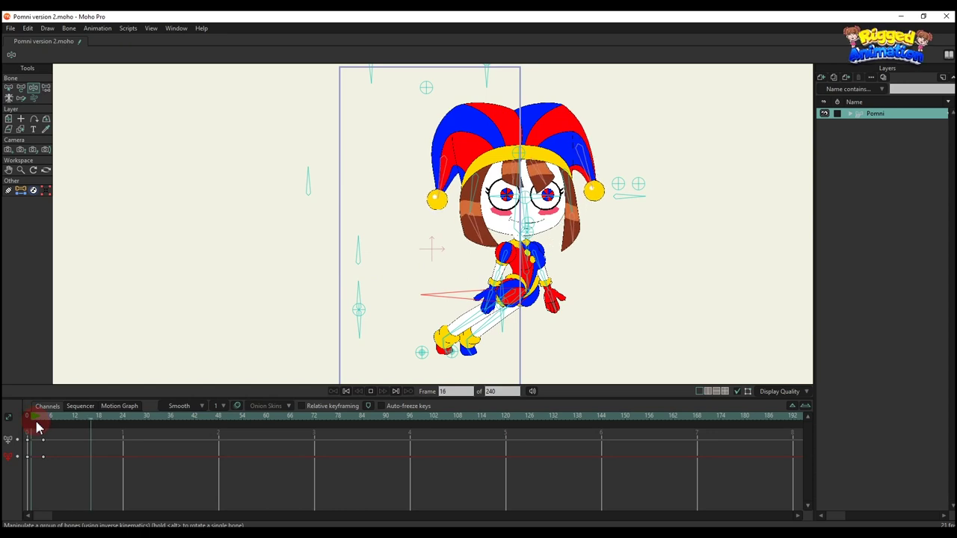
# - Delete the hip test keyframes and insert the WALK action at frame 4, playing it back to check the walk
pyautogui.moveTo(84, 460); pyautogui.dragTo(4, 397)
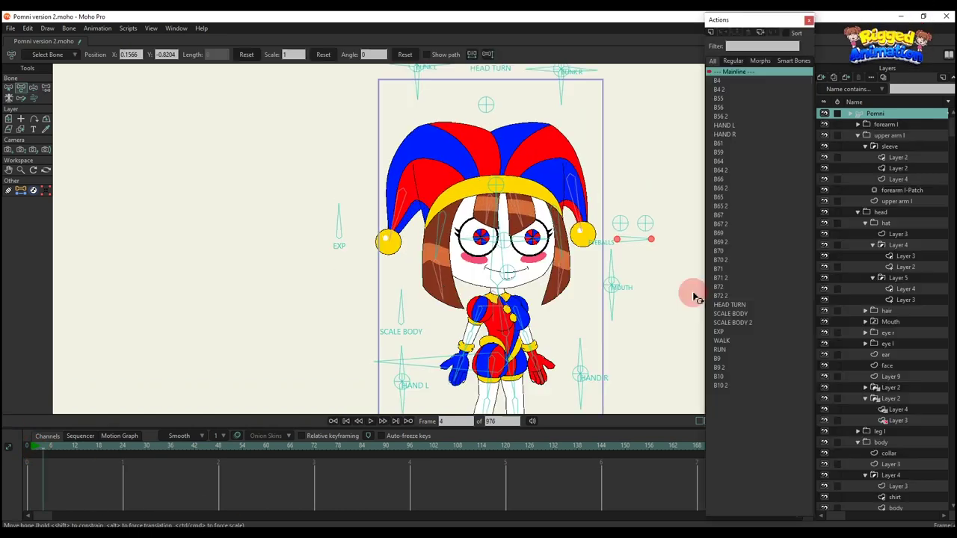
pyautogui.click(722, 340)
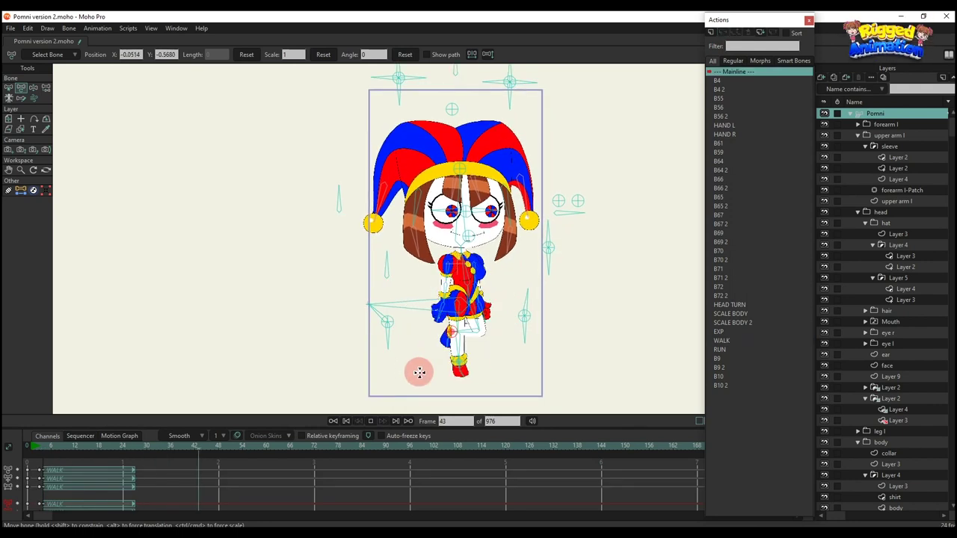
pyautogui.press('space')
# - Key the blink bones with open eyes at frame 46, and rotate them to close the eyes at frame 50, with BLINK L at about 227°
pyautogui.moveTo(430, 85); pyautogui.dragTo(432, 112)
pyautogui.click(404, 131)
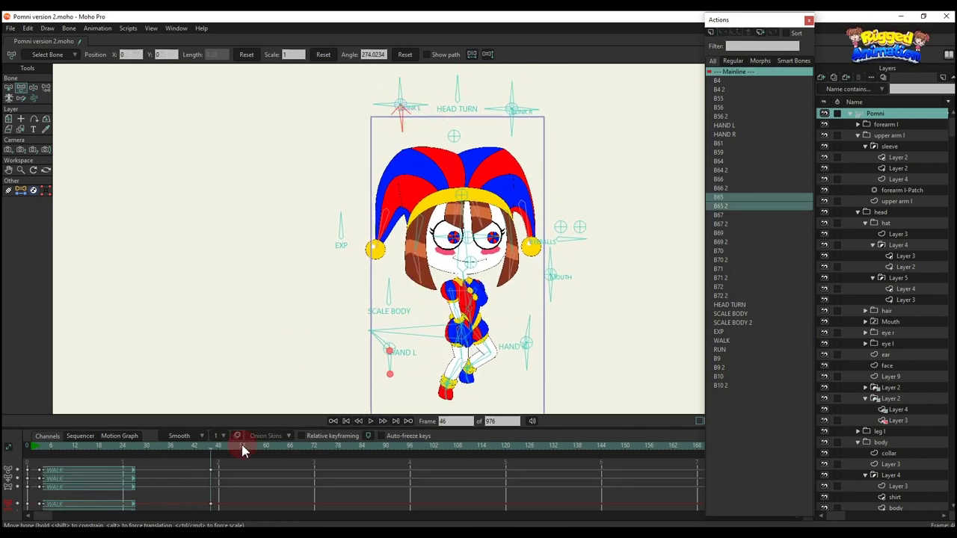
pyautogui.click(227, 449)
pyautogui.moveTo(415, 111); pyautogui.dragTo(371, 109)
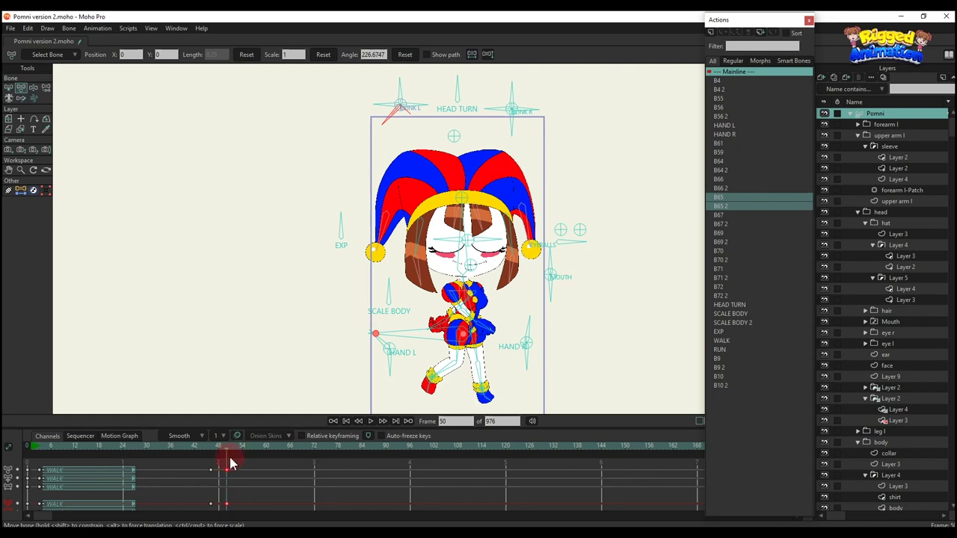
# - Copy the closed-eye keyframe to frame 53 and the open-eye keyframe to frame 57 to complete the blink
pyautogui.click(241, 453)
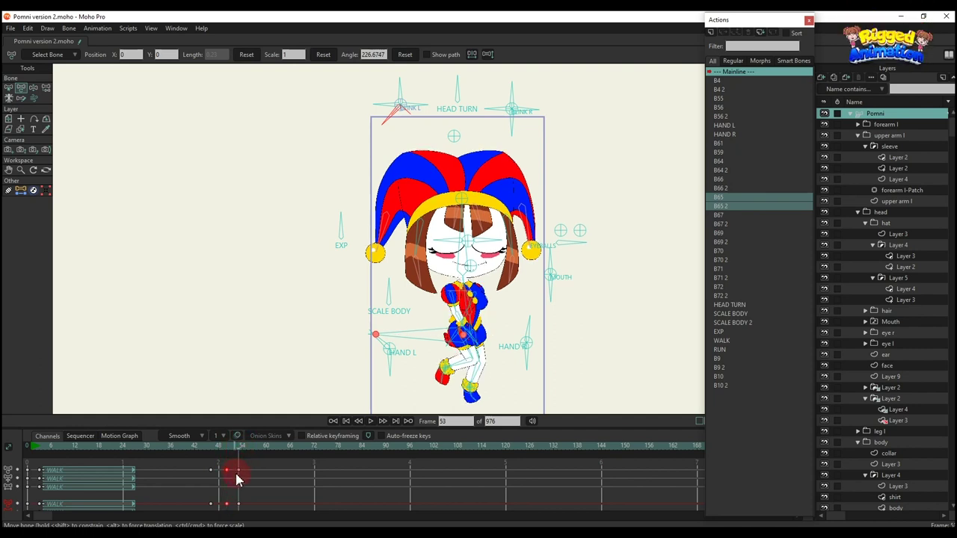
pyautogui.click(219, 472)
pyautogui.moveTo(203, 458); pyautogui.dragTo(201, 457)
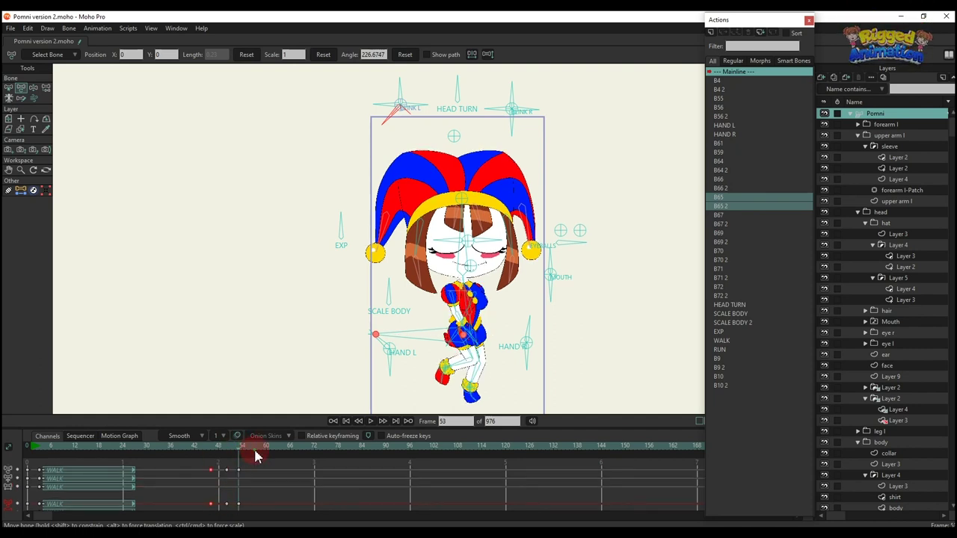
pyautogui.click(253, 446)
# - Copy the four blink keyframes to start at frame 85, and make the last one at frame 96 cycle back to frame 58
pyautogui.moveTo(268, 431); pyautogui.dragTo(267, 399)
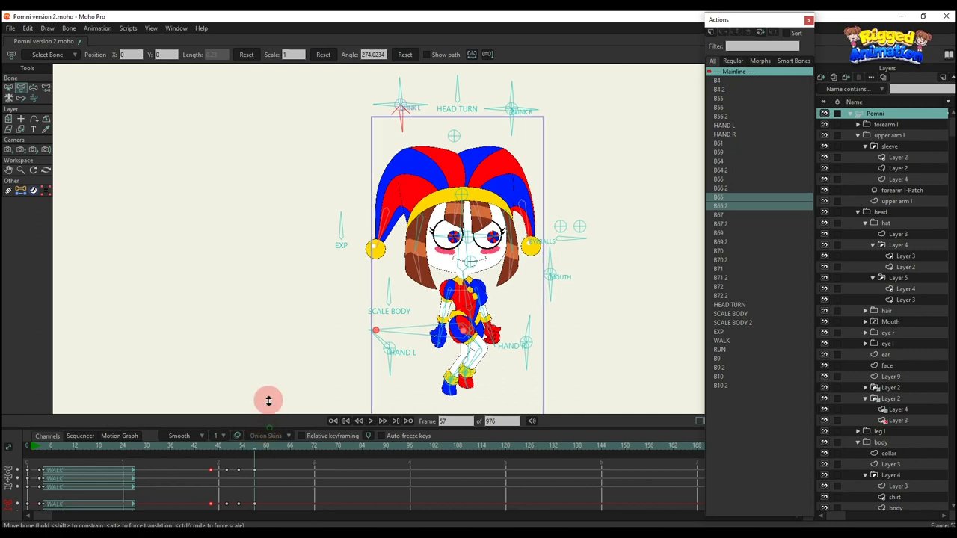
pyautogui.click(364, 421)
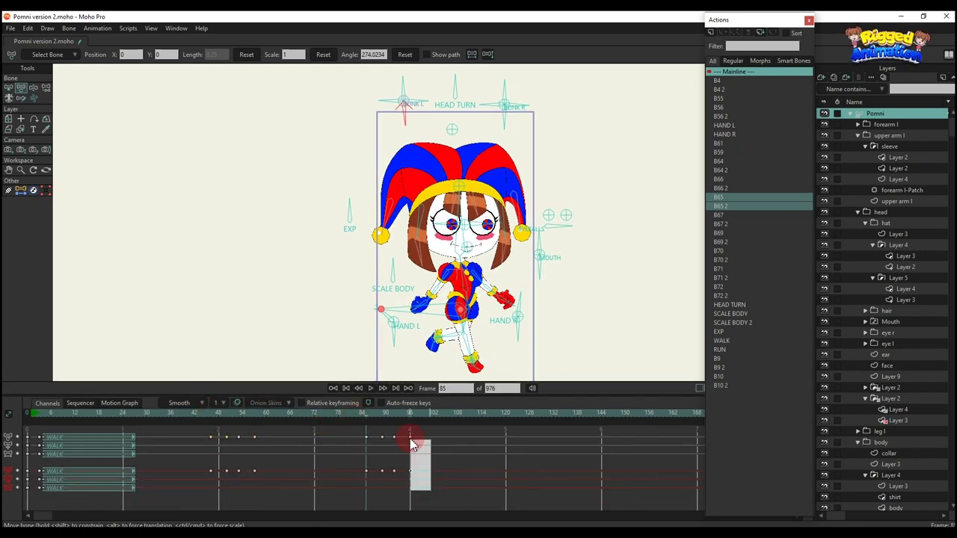
pyautogui.rightClick(409, 439)
pyautogui.click(426, 443)
pyautogui.click(259, 415)
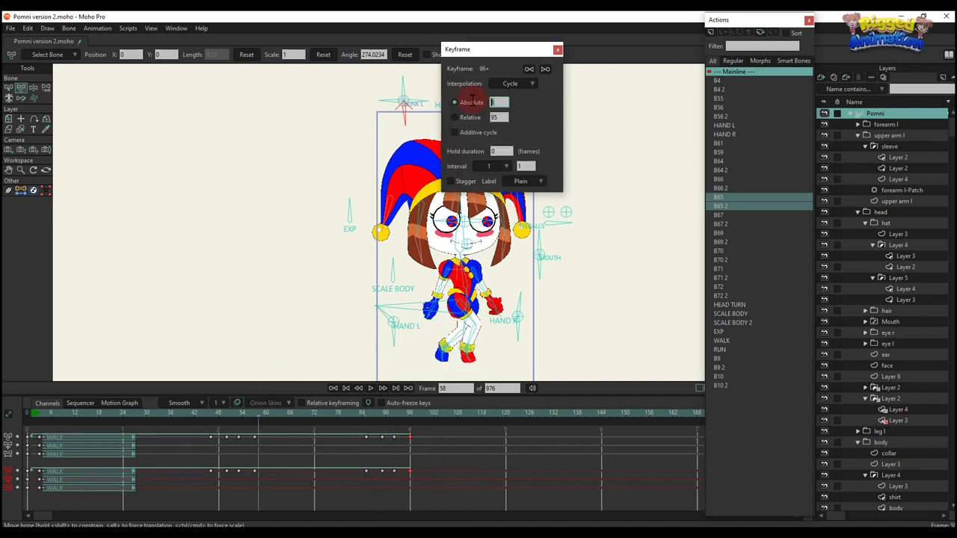
pyautogui.click(557, 51)
# - Play the animation from just before the first blink to examine the walk with the repeating blink, and stop at frame 133
pyautogui.moveTo(418, 396); pyautogui.dragTo(425, 421)
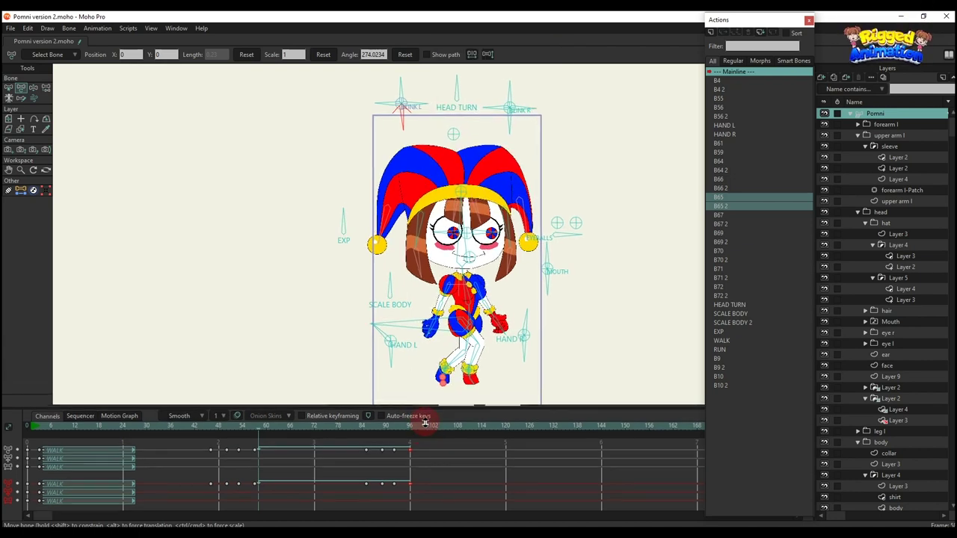
pyautogui.scroll(3, 523, 271)
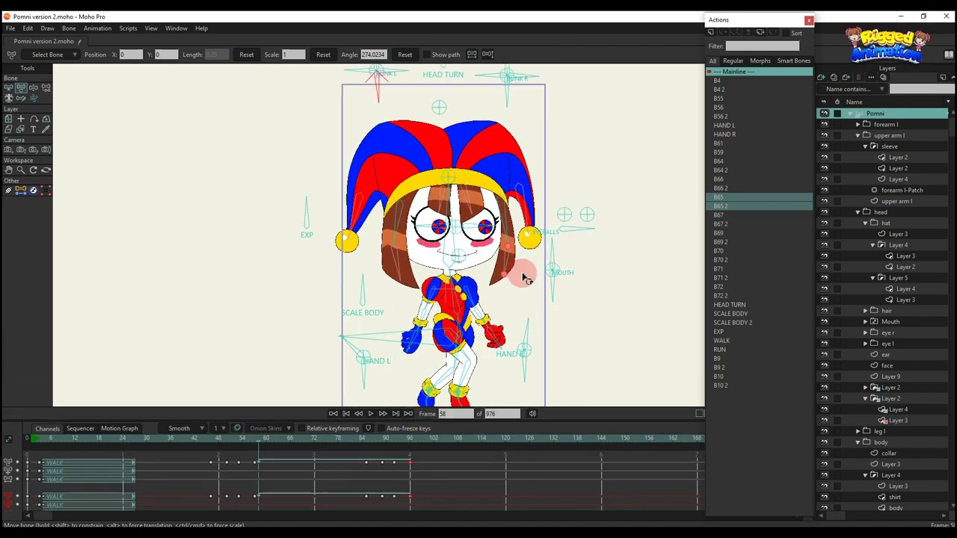
pyautogui.click(203, 444)
pyautogui.scroll(-2, 574, 236)
pyautogui.moveTo(576, 233); pyautogui.dragTo(566, 229)
pyautogui.press('space')
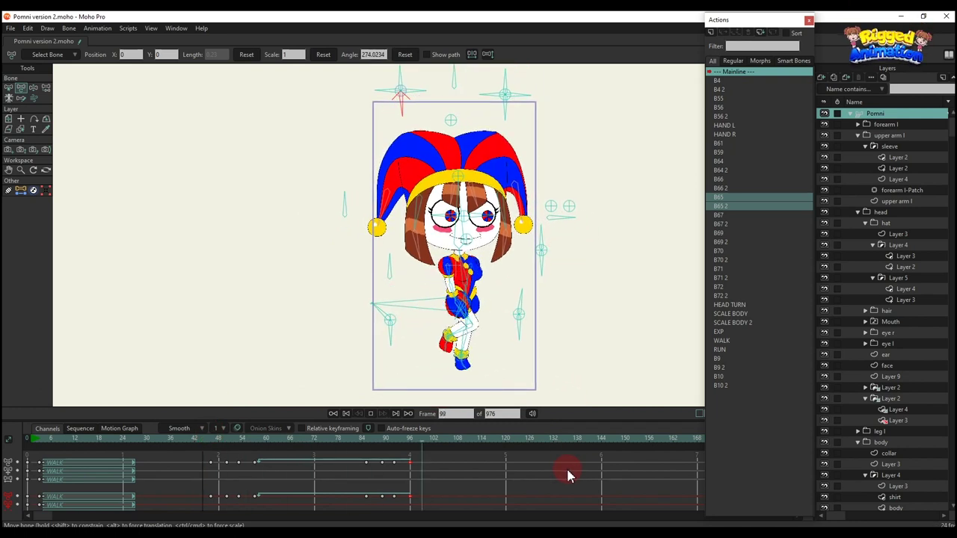
pyautogui.press('space')
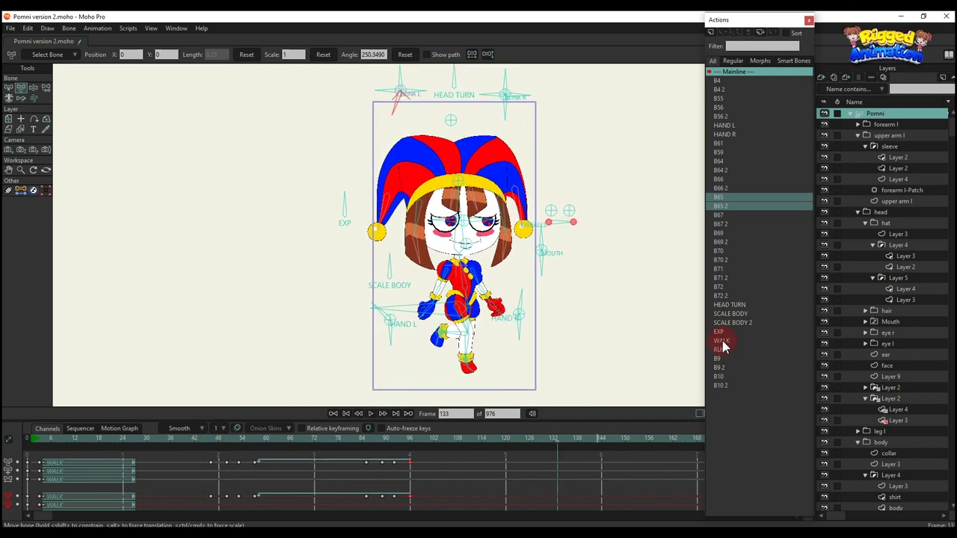
# - Insert the RUN action into the mainline timeline at frame 133
pyautogui.click(721, 348)
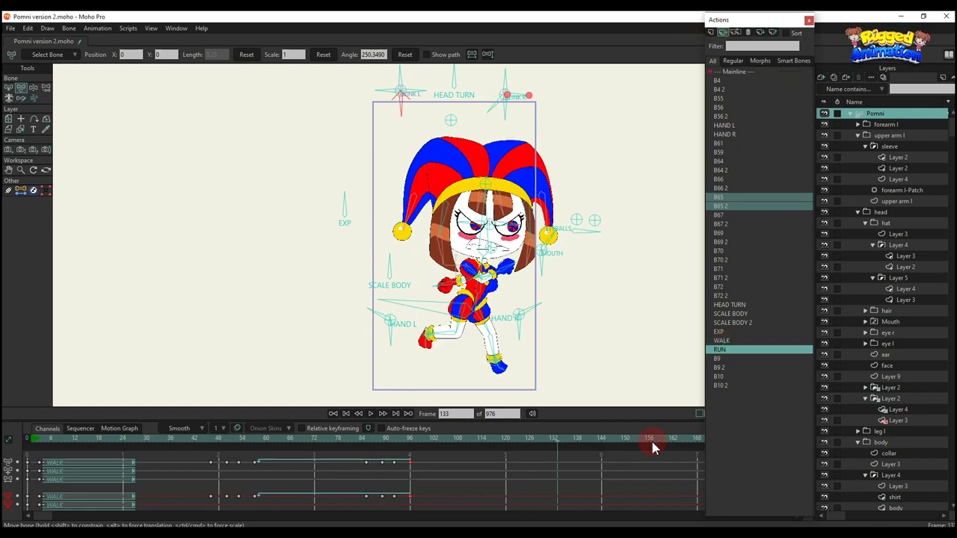
pyautogui.moveTo(642, 476); pyautogui.dragTo(271, 486)
# - Key the blink bones with open eyes at frame 173, and rotate BLINK R to about 180° and BLINK L to about 227° at frame 177
pyautogui.click(405, 440)
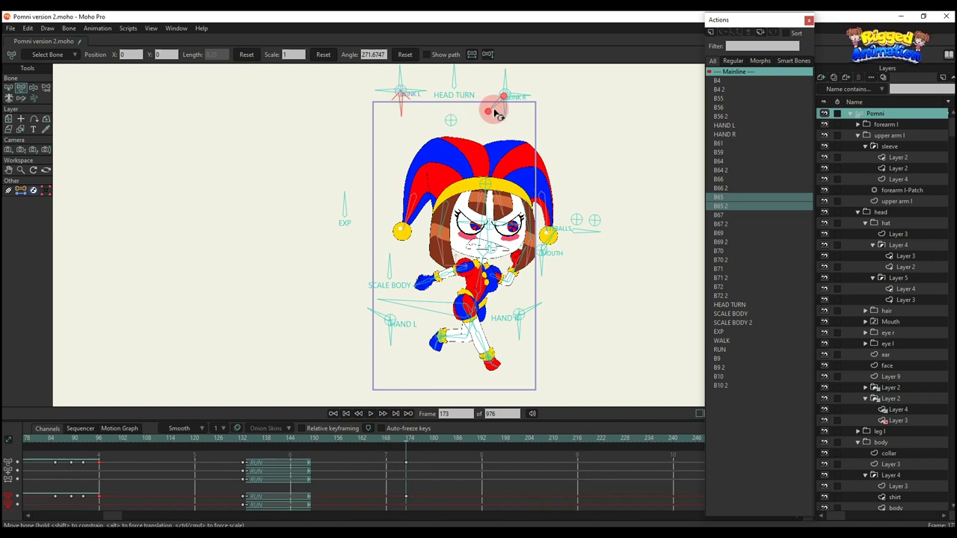
pyautogui.click(421, 442)
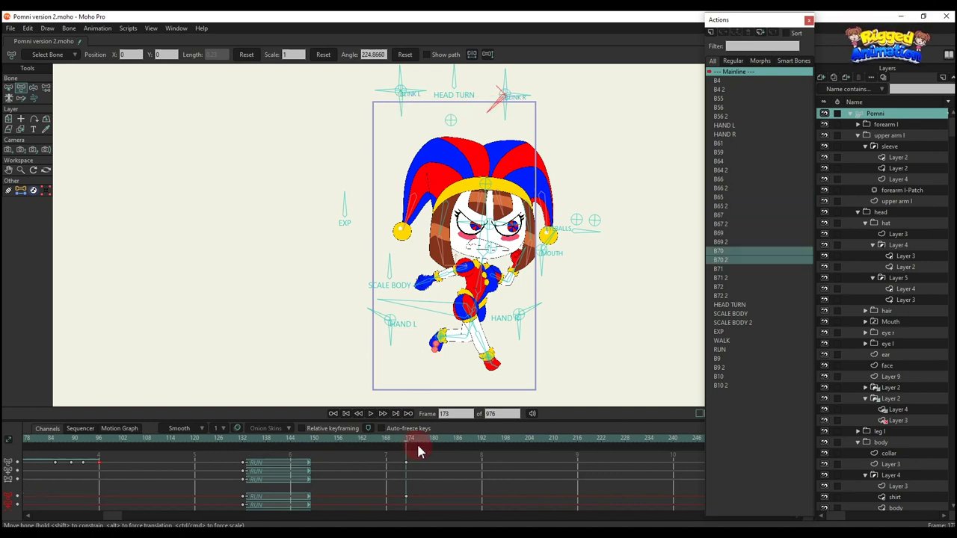
pyautogui.click(407, 57)
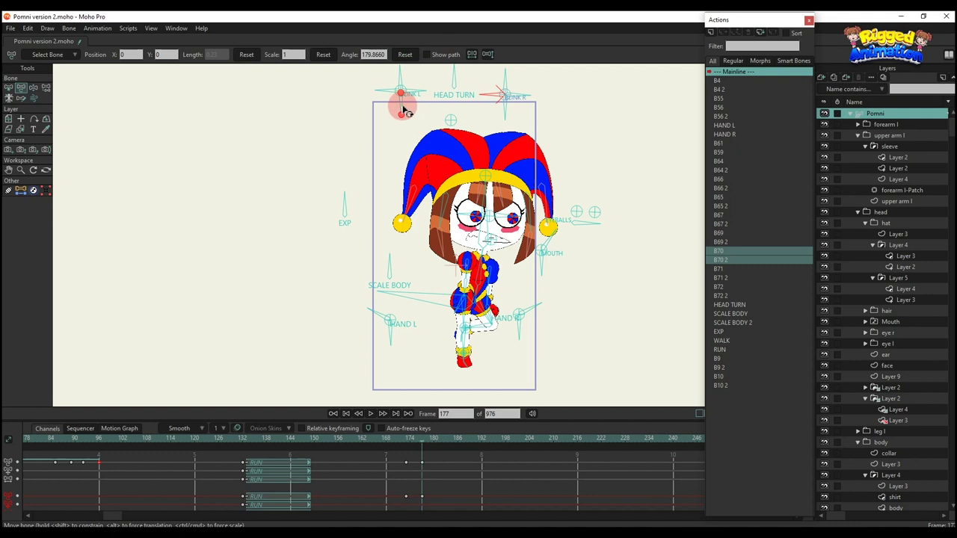
pyautogui.moveTo(404, 110); pyautogui.dragTo(374, 103)
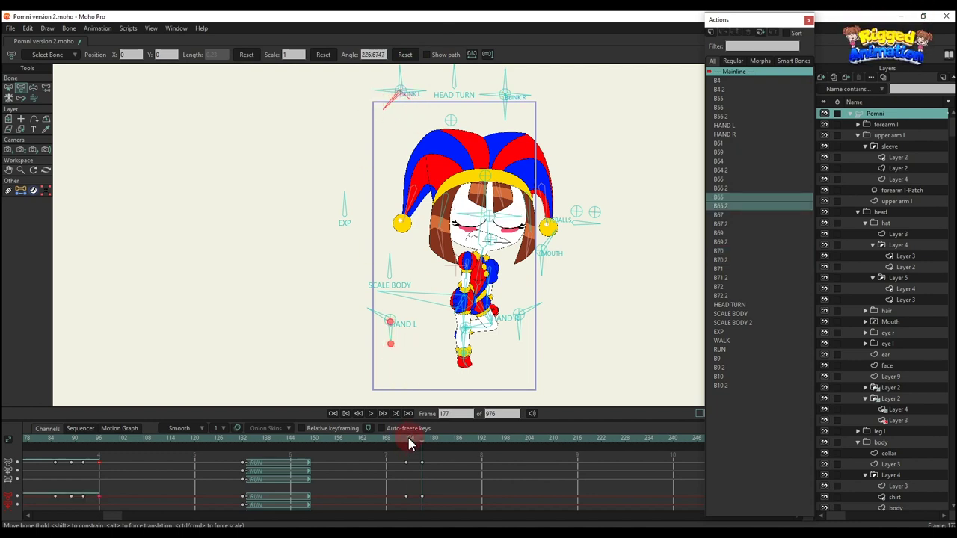
# - Copy the closed-eye keyframe to frame 180 and paste the open-eye keyframe at about frame 184
pyautogui.moveTo(410, 444); pyautogui.dragTo(424, 455)
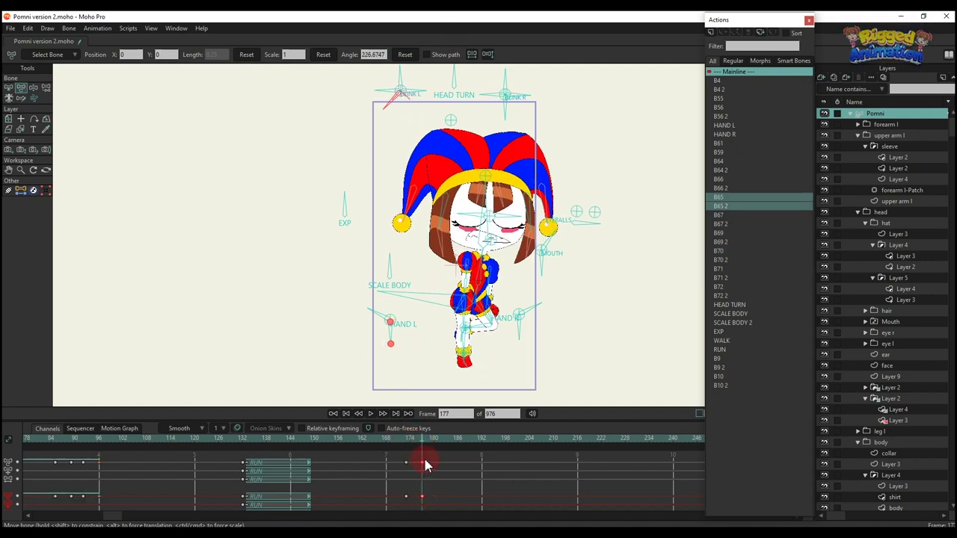
pyautogui.click(436, 444)
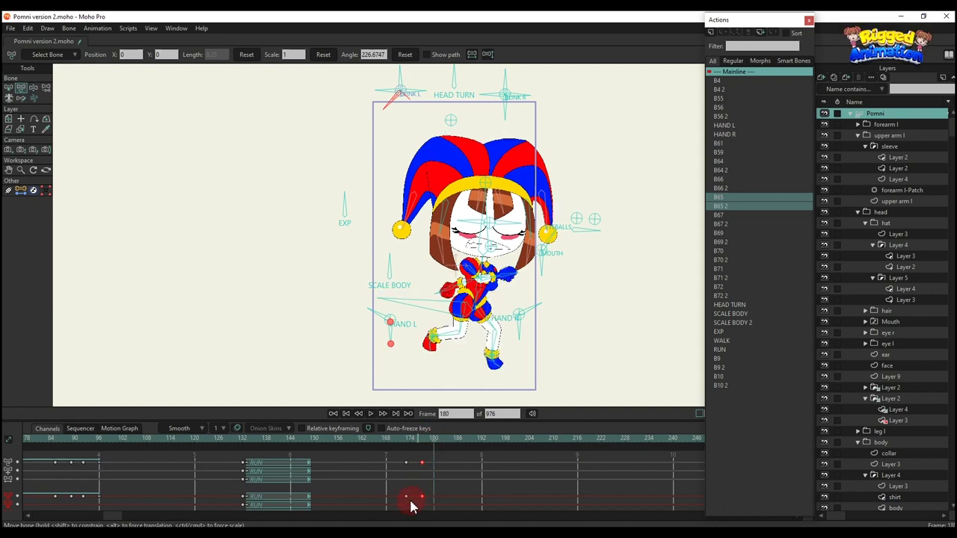
pyautogui.click(449, 446)
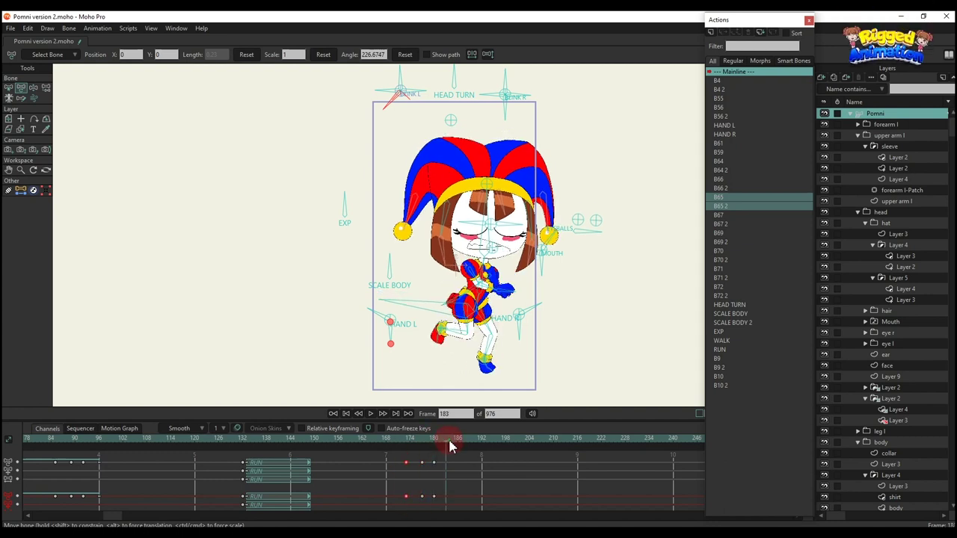
pyautogui.click(451, 449)
pyautogui.hotkey('ctrl', 'v')
# - Copy the run's four blink keyframes to start at frame 209, and make the last one at frame 220 cycle back to absolute frame 185
pyautogui.moveTo(470, 506); pyautogui.dragTo(379, 450)
pyautogui.click(549, 446)
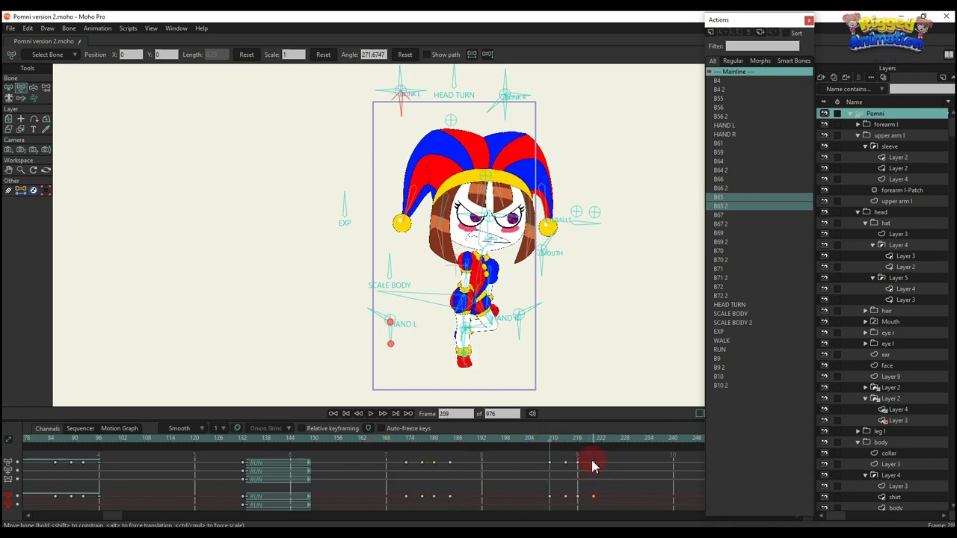
pyautogui.rightClick(593, 467)
pyautogui.click(455, 440)
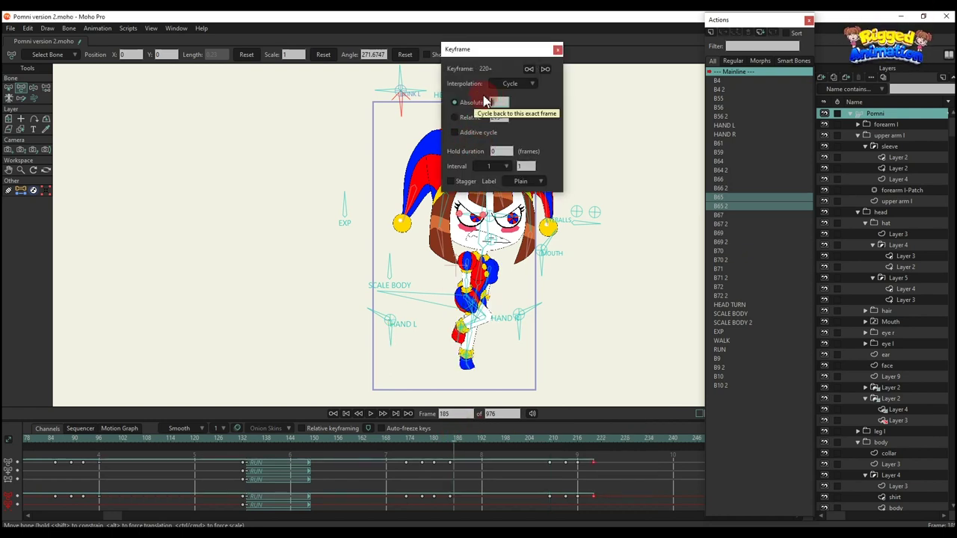
pyautogui.press('Return')
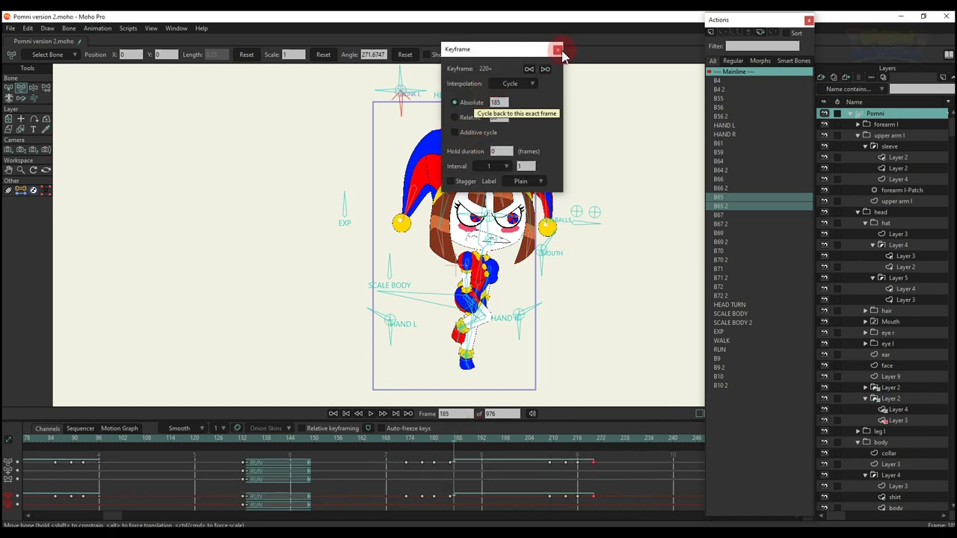
pyautogui.click(557, 51)
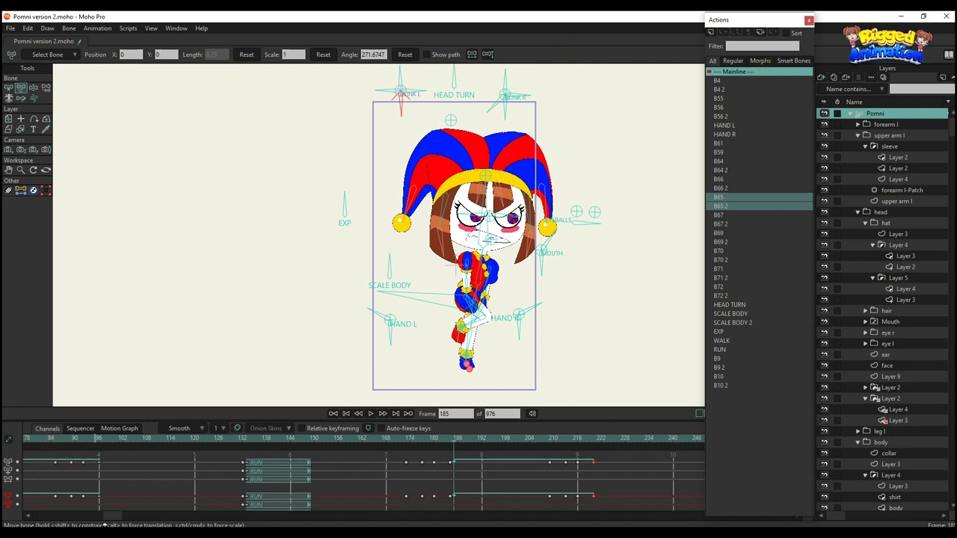
# - Return to frame 0, close the actions list, and play the animation to review the walk and run with blinks
pyautogui.moveTo(113, 516); pyautogui.dragTo(30, 517)
pyautogui.click(25, 438)
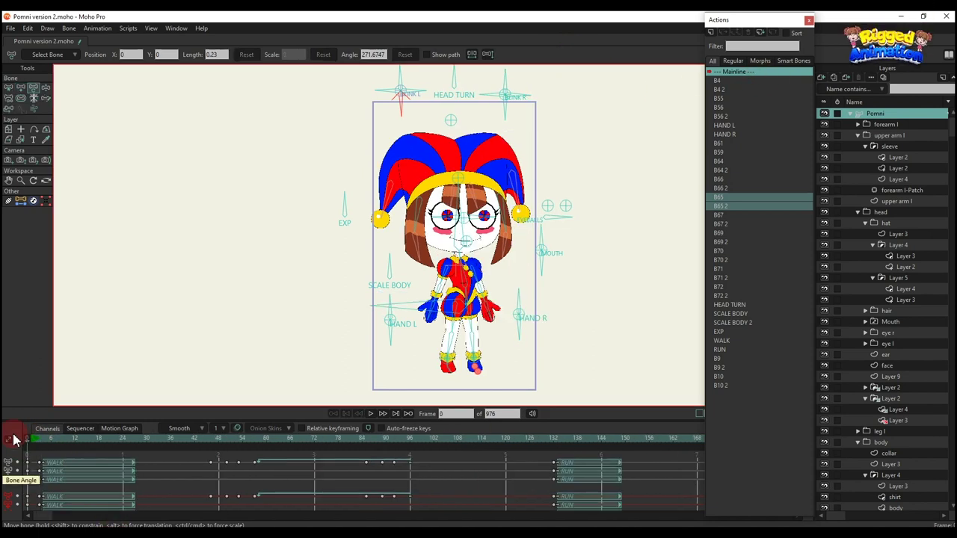
pyautogui.click(810, 21)
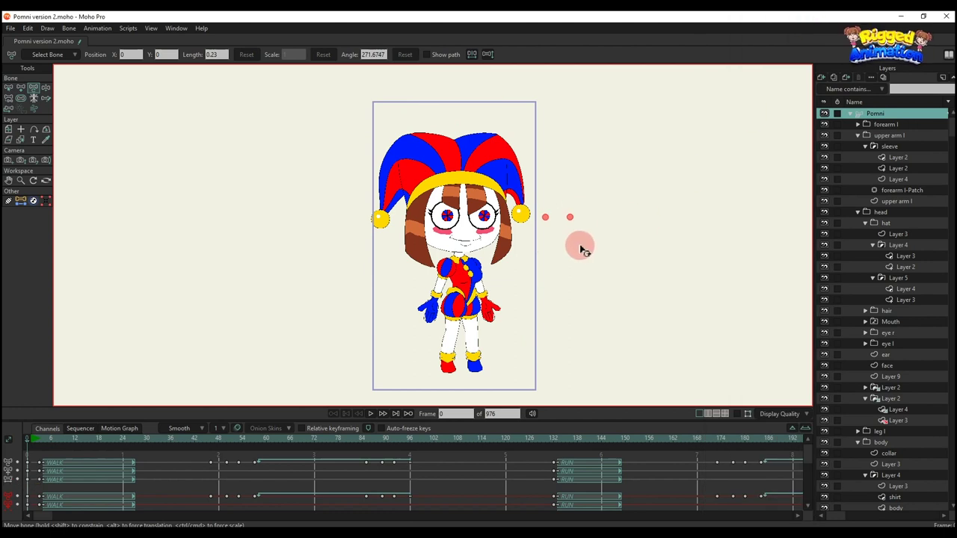
pyautogui.press('space')
pyautogui.scroll(1, 528, 307)
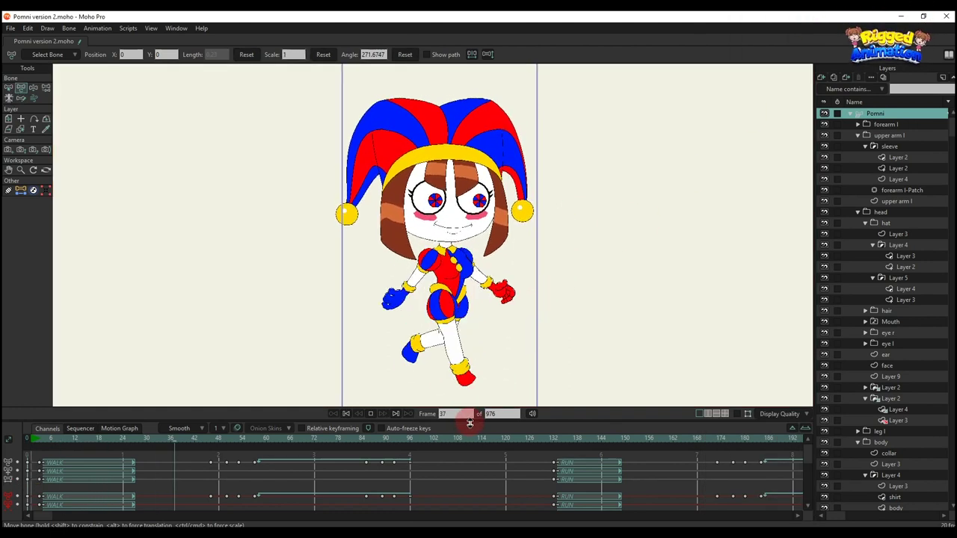